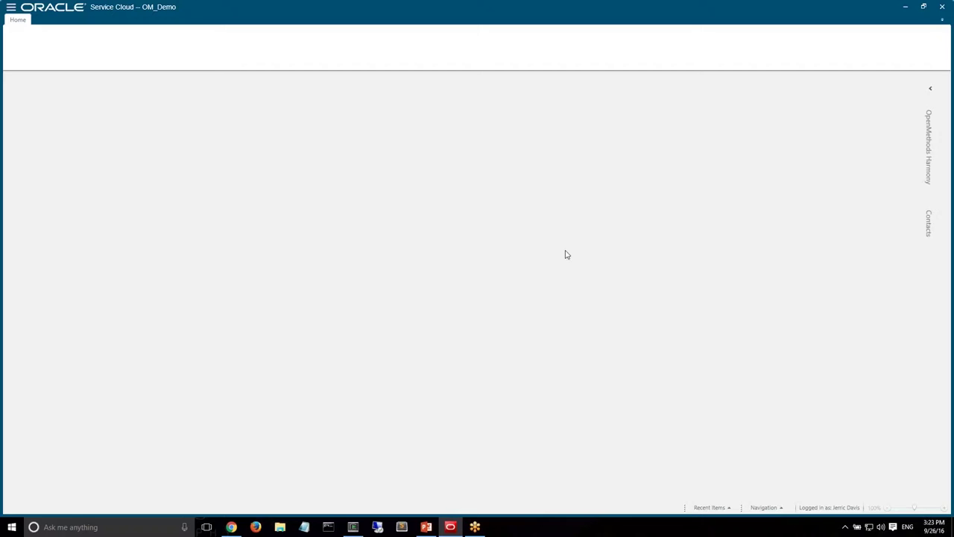
Expand the side panels and enlarge the OpenMethods Harmony panel above Contacts
click(930, 91)
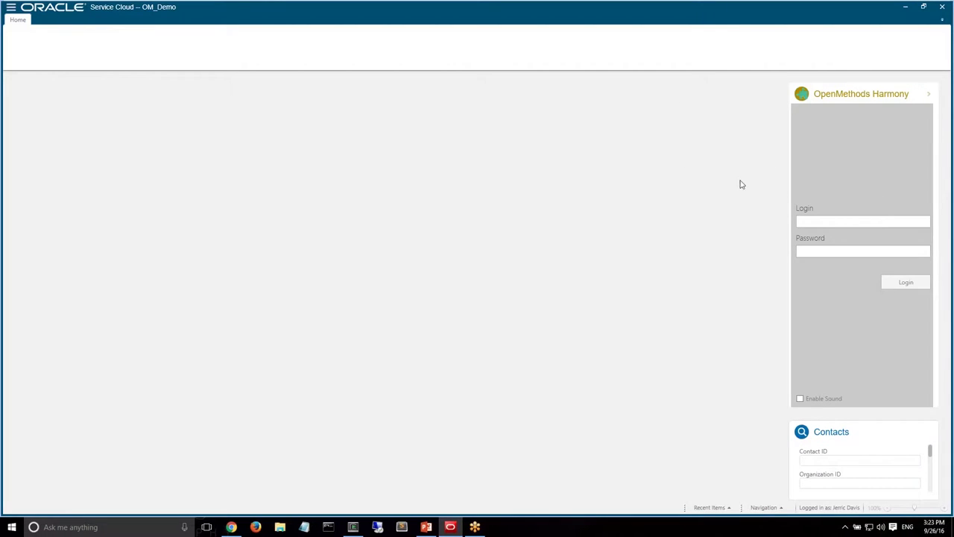
drag(841, 91, 872, 144)
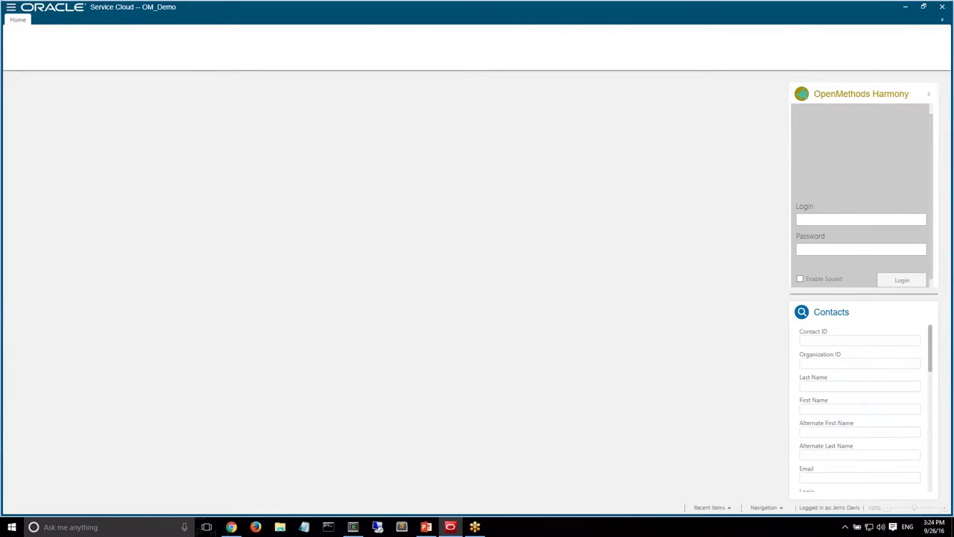
drag(865, 293, 879, 420)
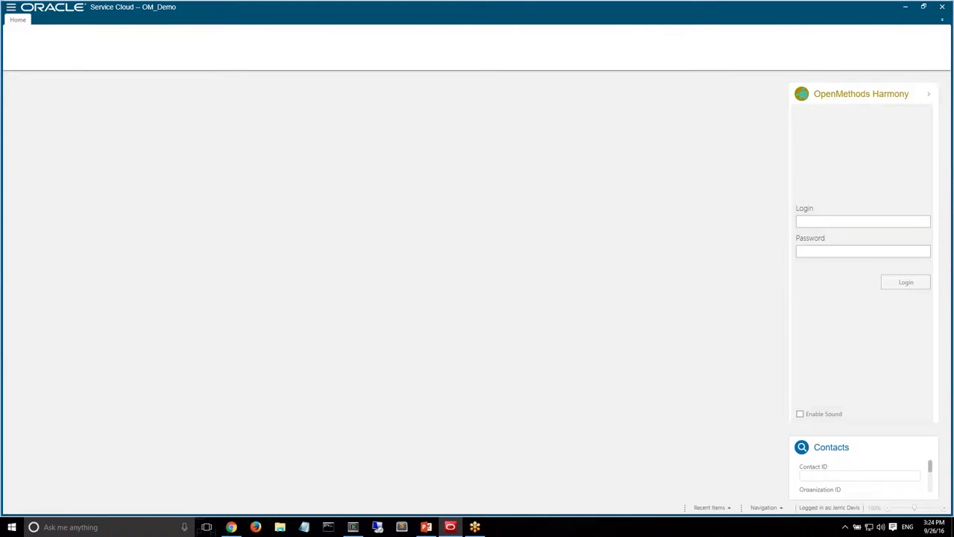
Log in to Harmony with the agent's login name and password
click(825, 220)
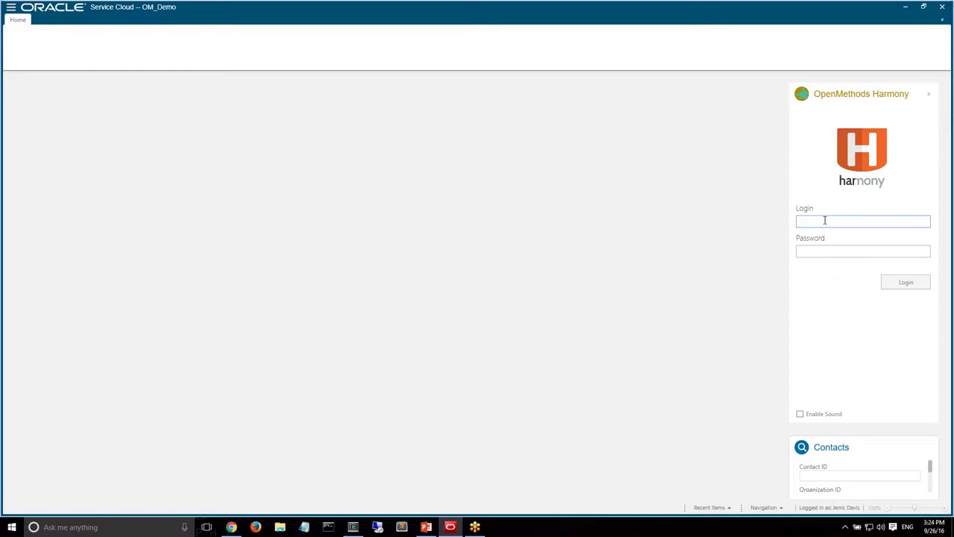
key(Tab)
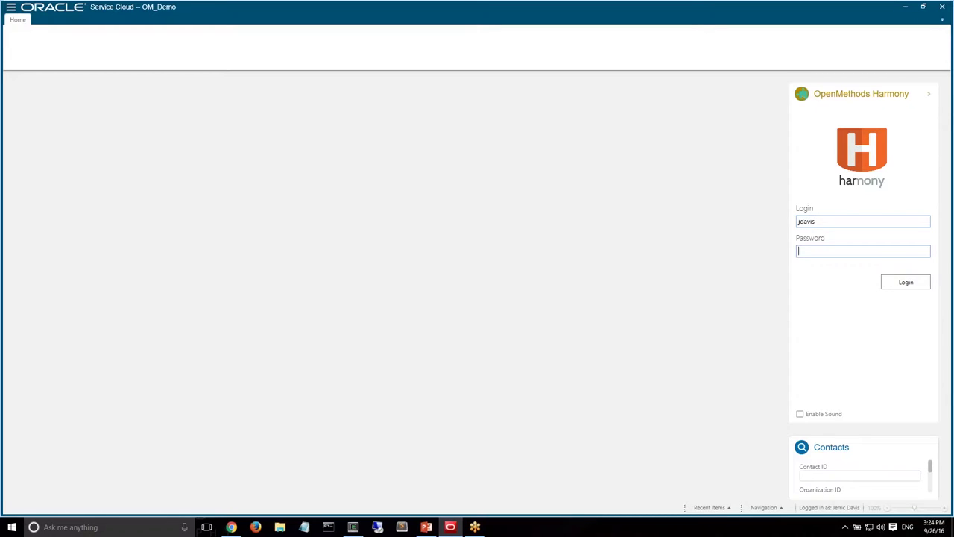
text(****)
key(Return)
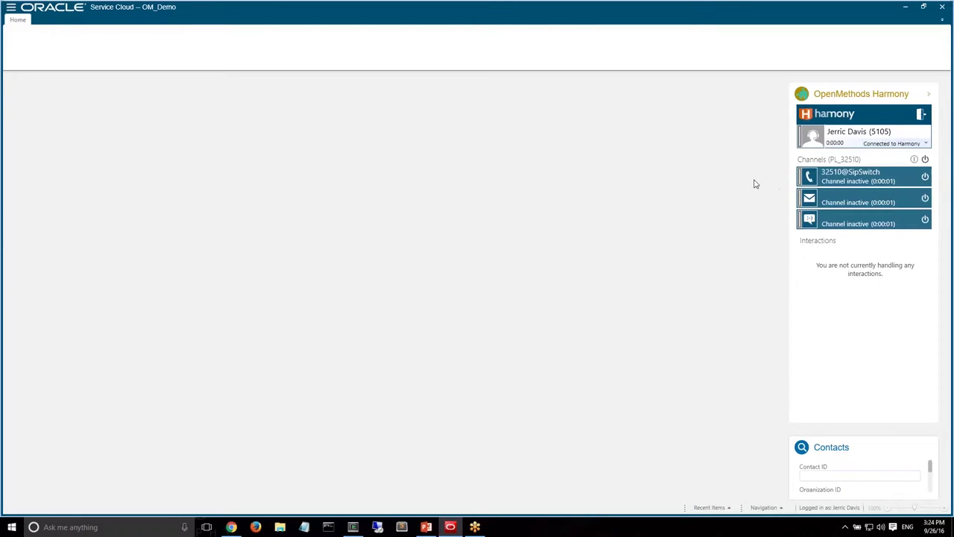
Power on the Harmony phone, email and chat channels, set status to Available, and widen the panel
click(925, 160)
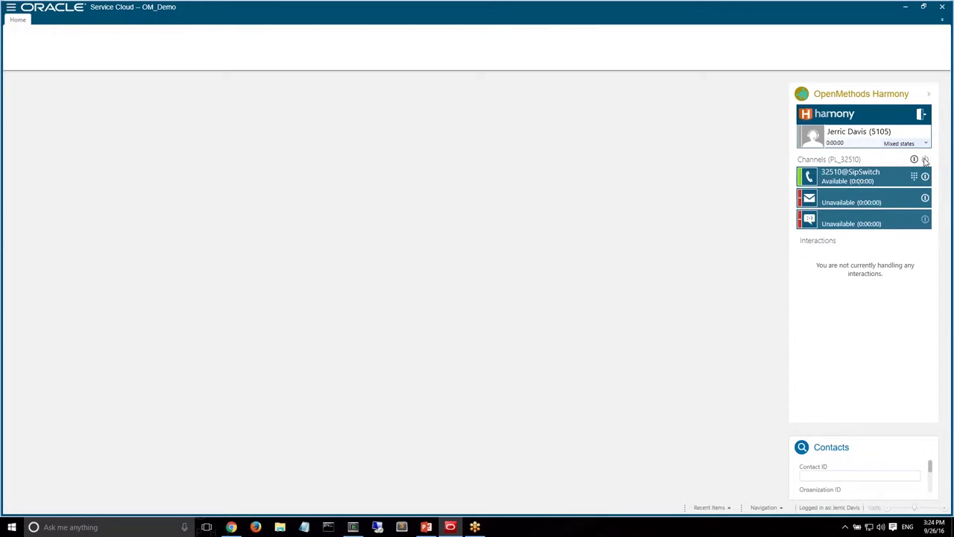
click(906, 143)
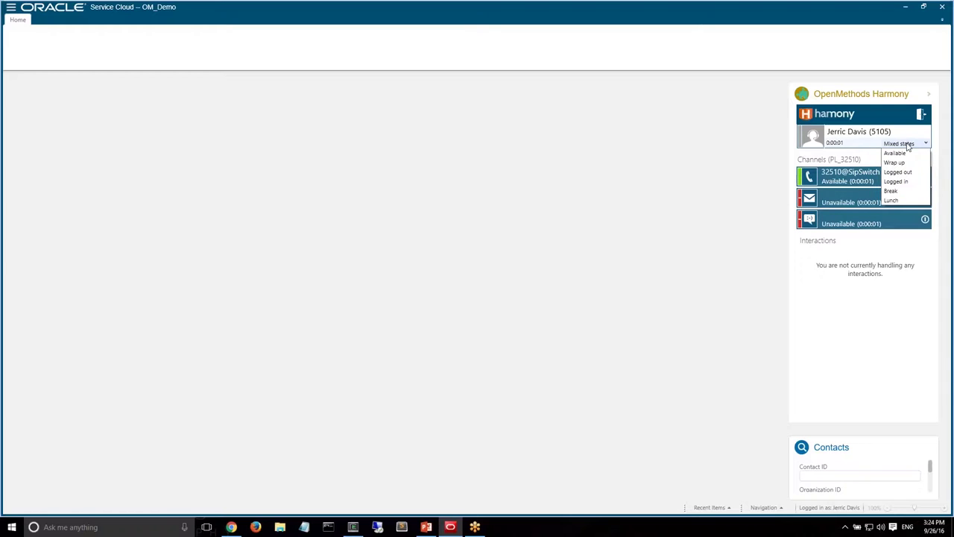
click(918, 154)
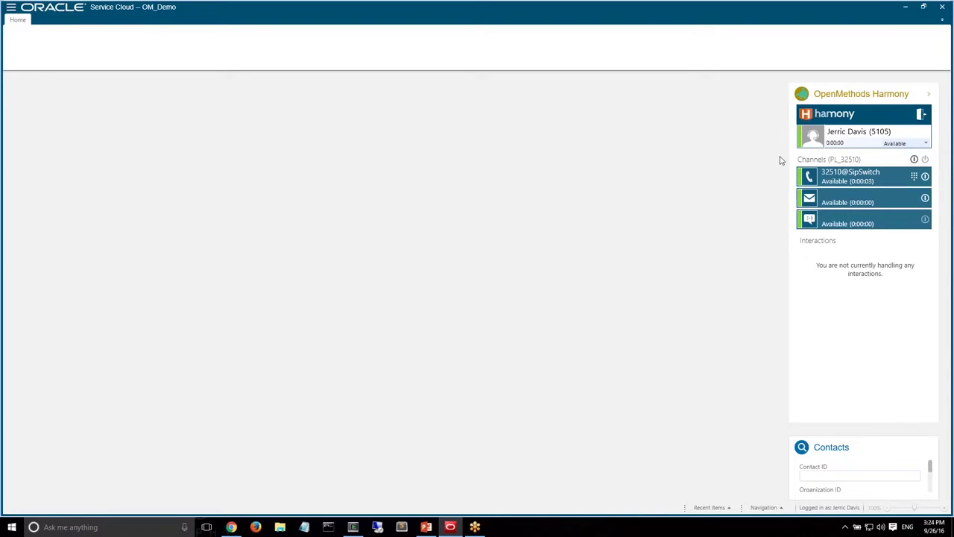
mouse_move(783, 155)
mouse_down()
mouse_move(758, 154)
mouse_move(768, 153)
mouse_up()
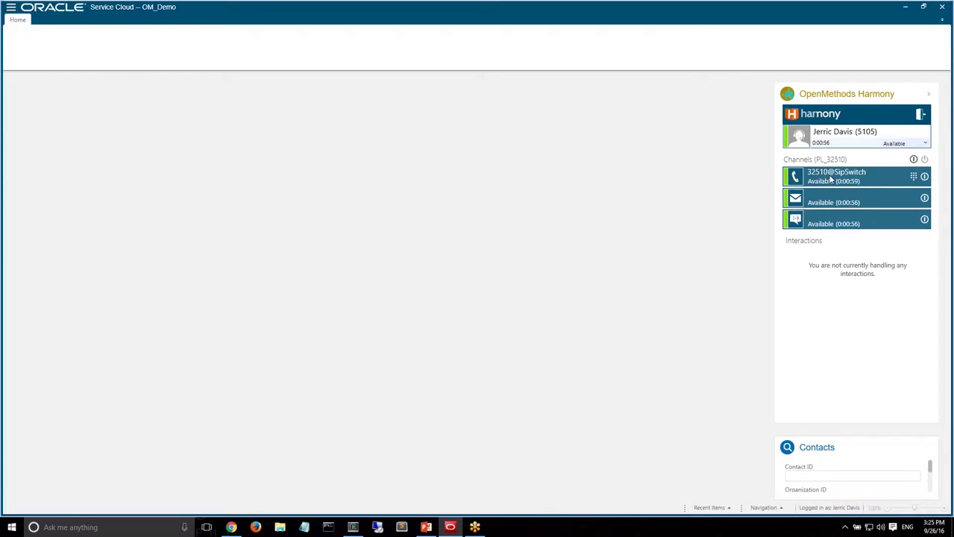
click(909, 144)
key(Down)
key(Down)
key(Down)
key(Down)
key(Down)
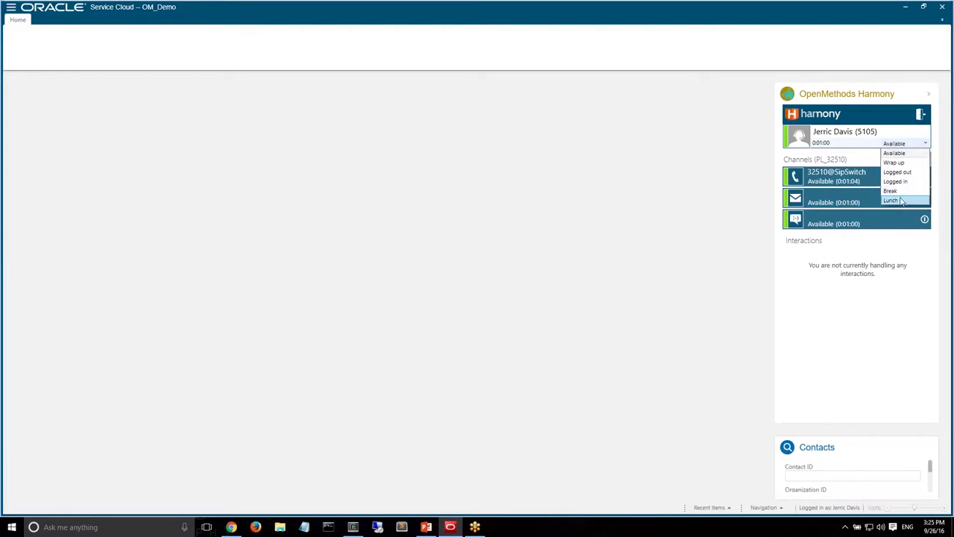
key(Return)
click(910, 146)
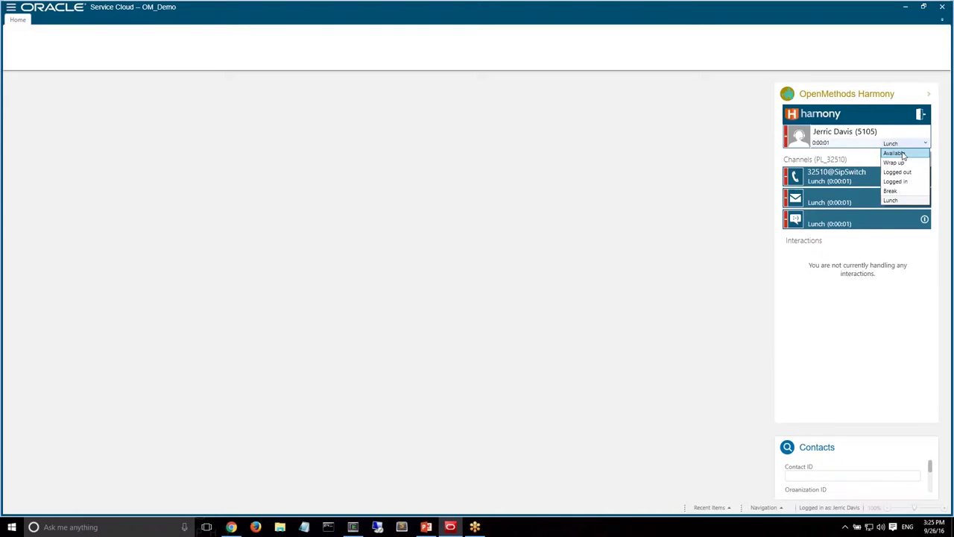
click(904, 155)
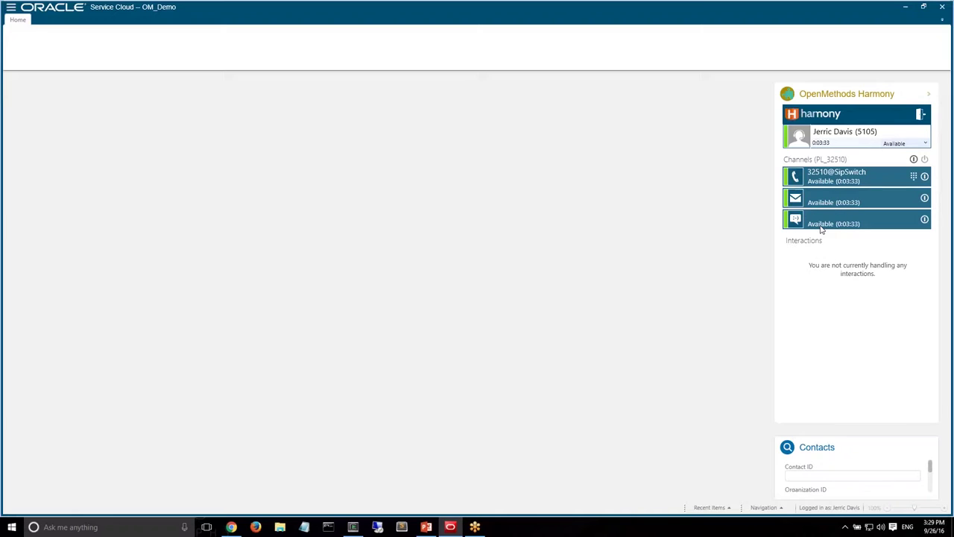
Open Analytics > Reports Explorer and go into the Harmony Reporting folder
click(762, 507)
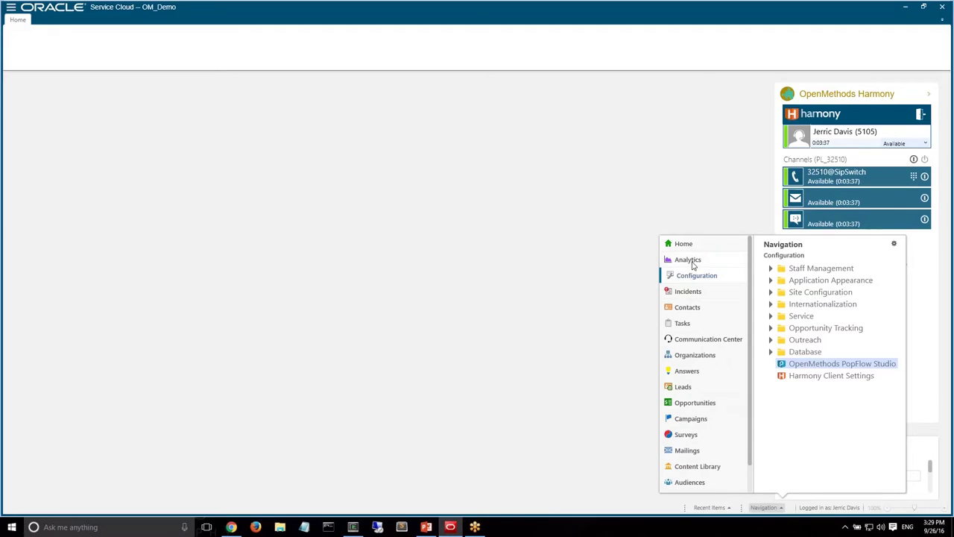
click(690, 261)
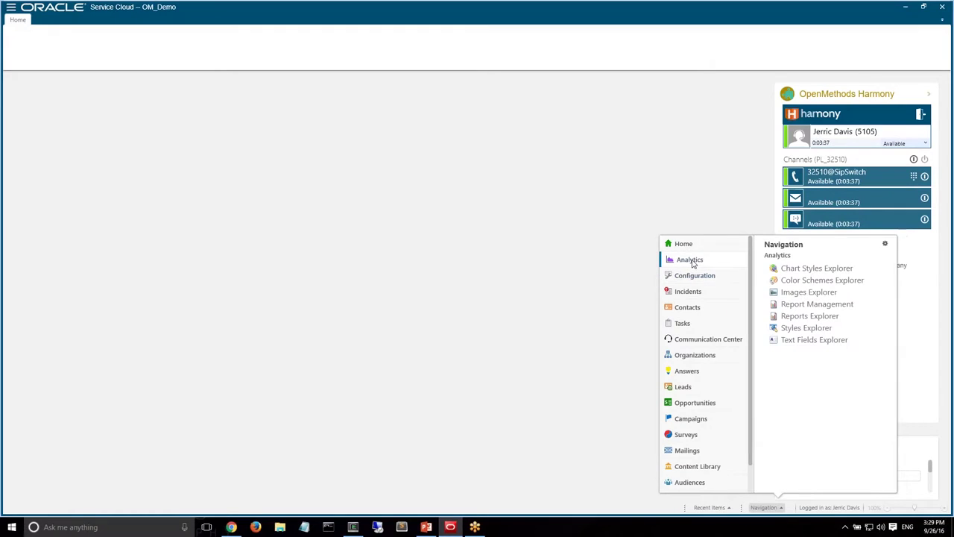
click(807, 314)
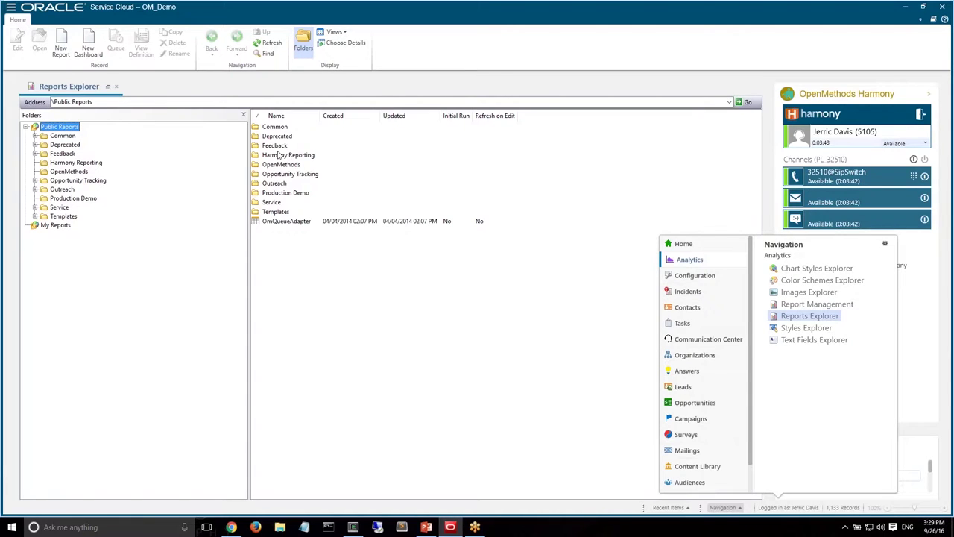
click(279, 156)
double_click(278, 155)
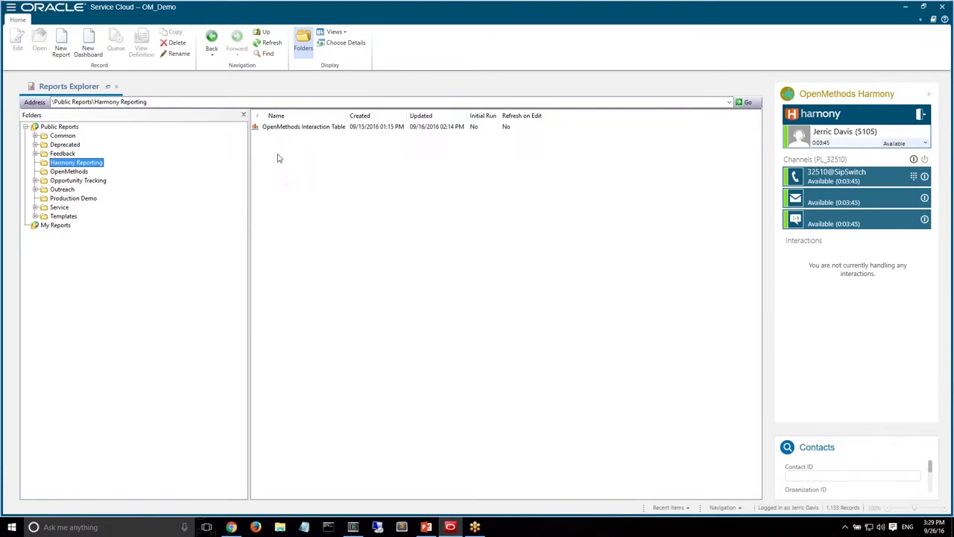
Run the OpenMethods Interaction Table report and inspect an interaction's InteractionRecordId
double_click(287, 127)
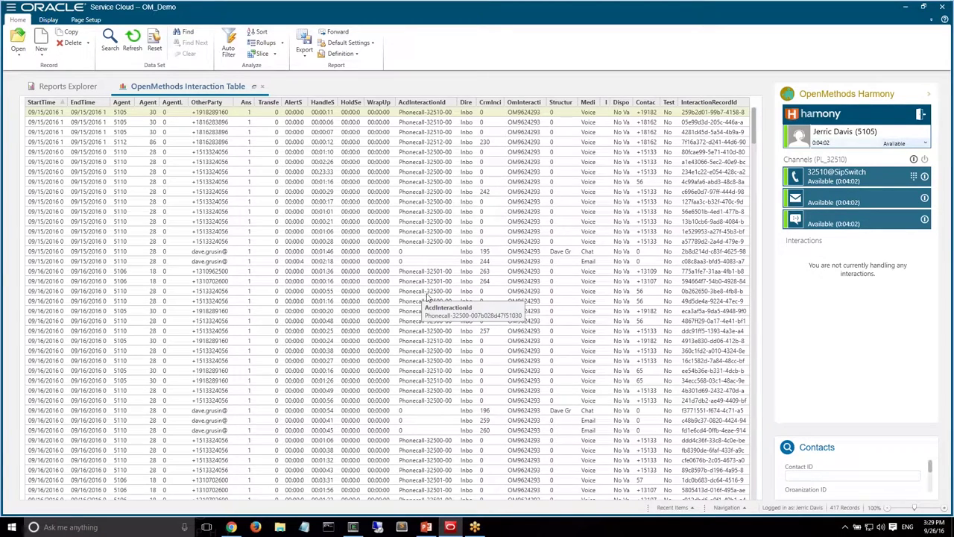
drag(755, 126, 753, 265)
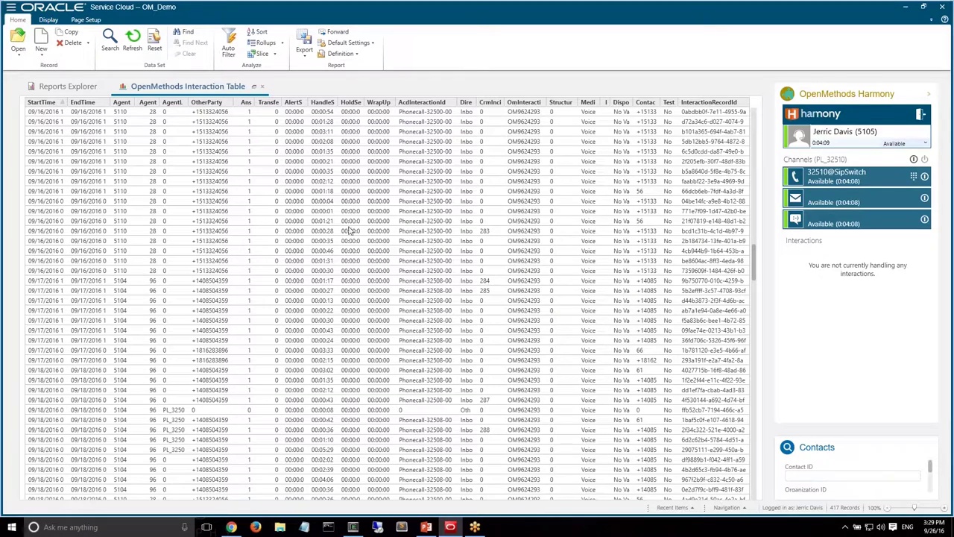
click(689, 146)
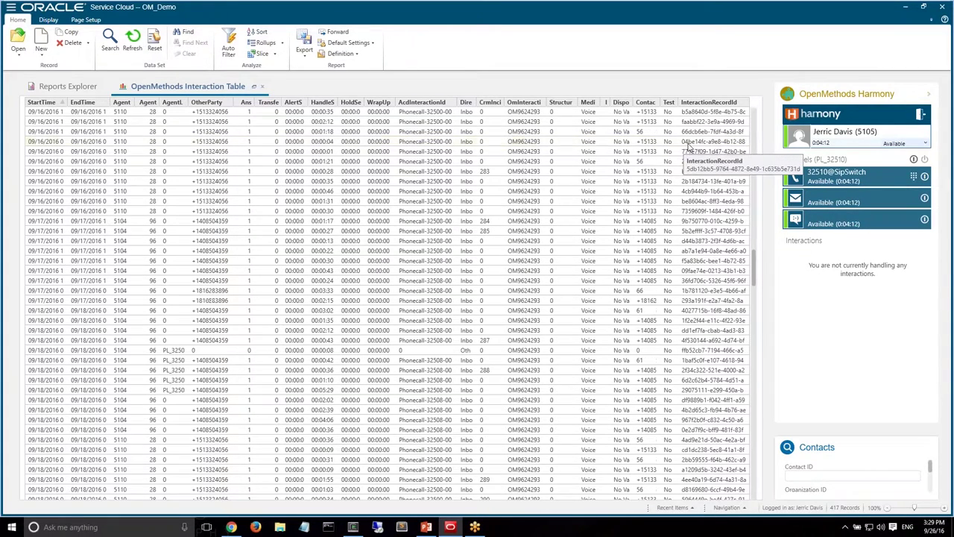
scroll(690, 149, down, 2)
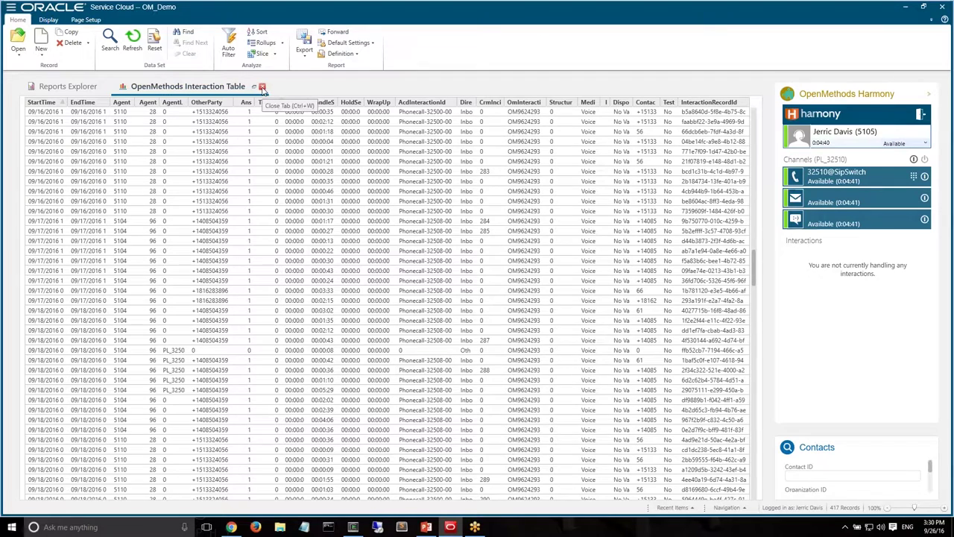
Close the OpenMethods Interaction Table report and the Reports Explorer tabs
click(263, 88)
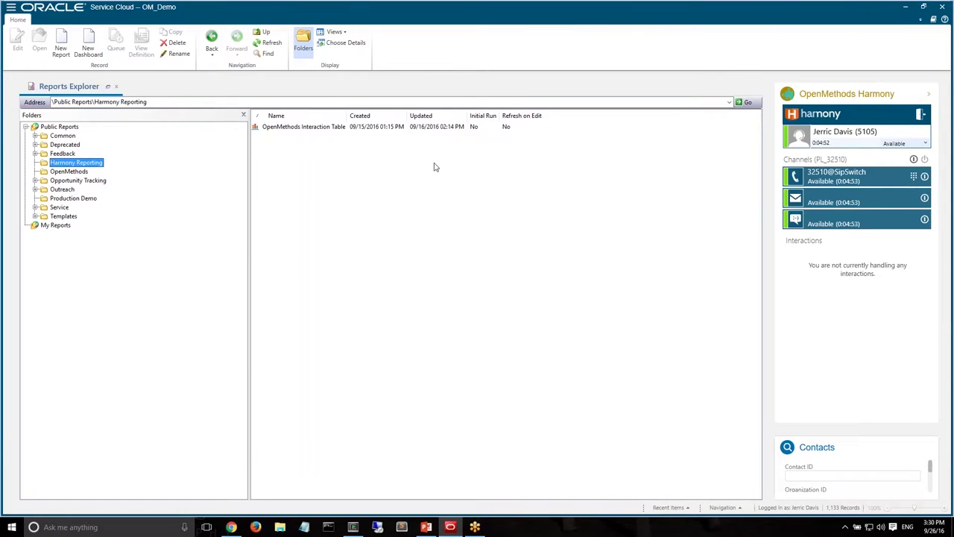
click(117, 87)
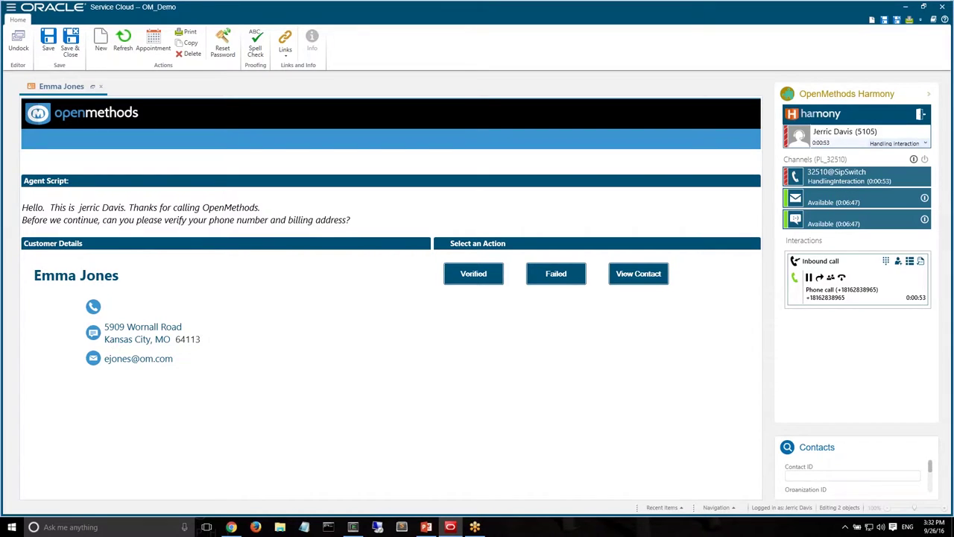
Confirm the caller's details are verified and create a new Orders incident for them
click(468, 275)
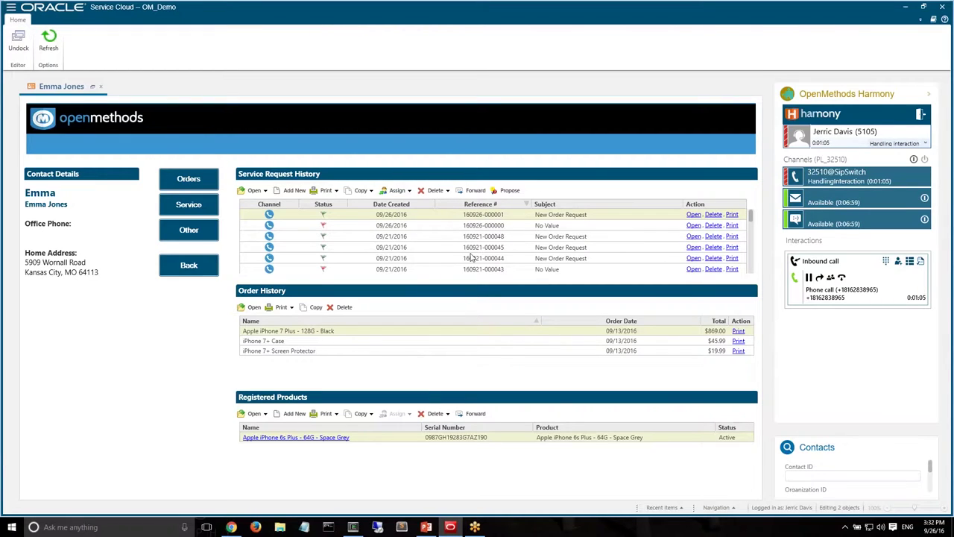
click(189, 179)
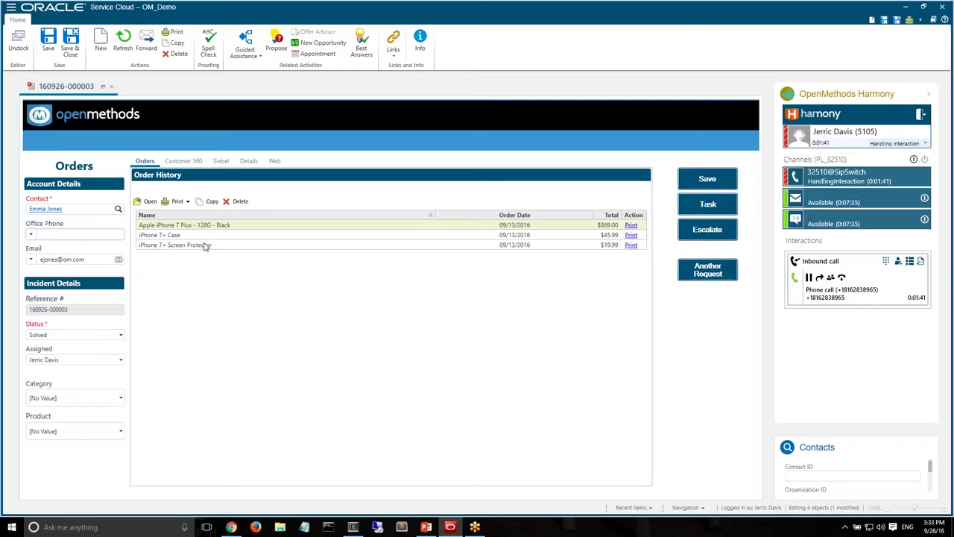
Hang up the inbound call from the Harmony call card
click(844, 278)
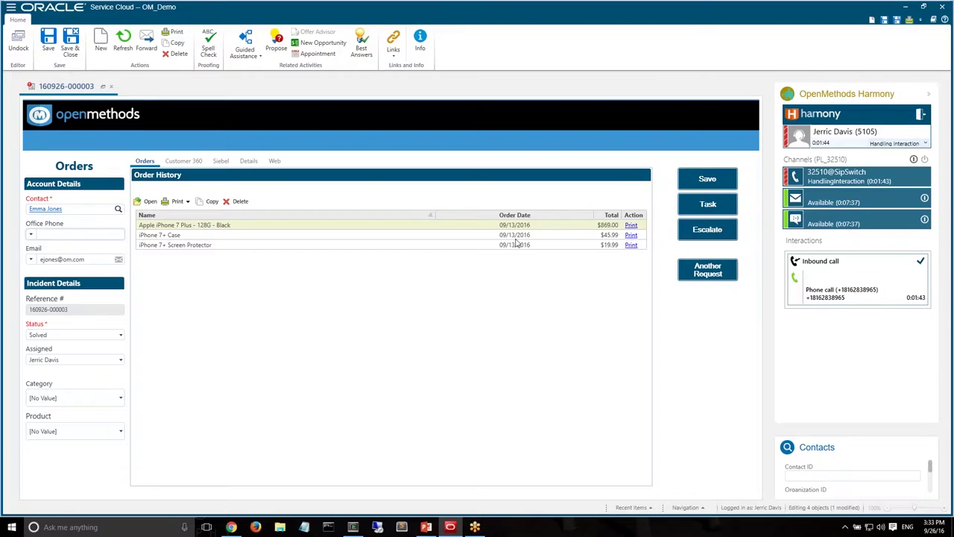
click(111, 86)
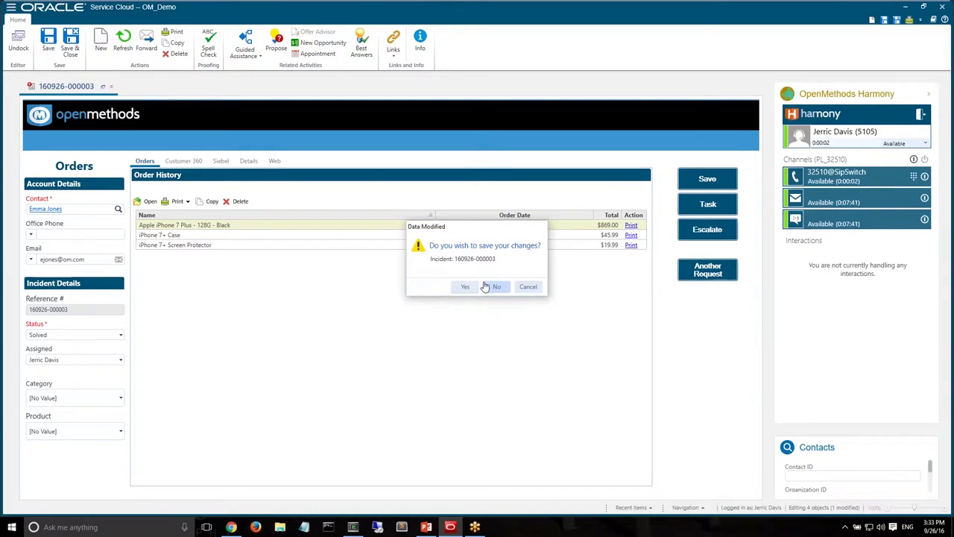
click(495, 286)
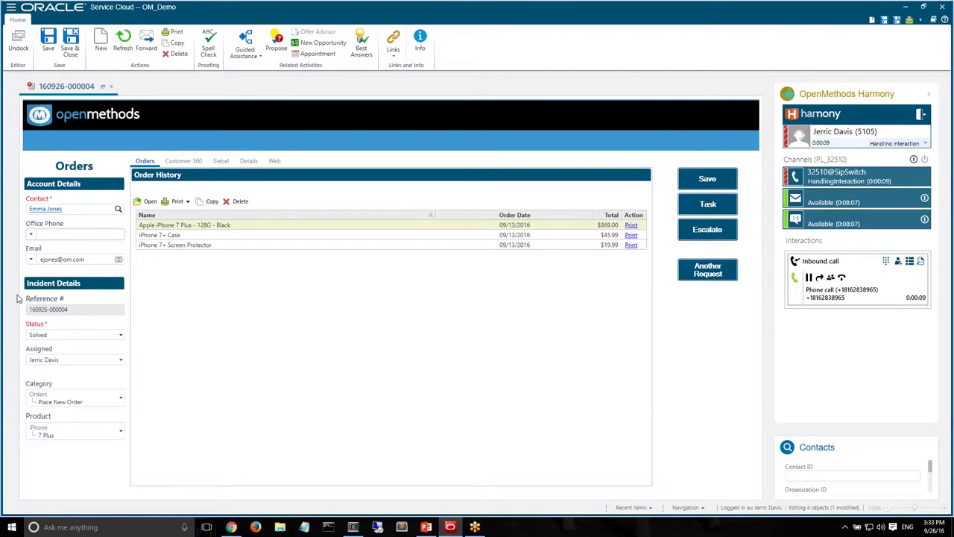
Show the inbound call's attached data, such as Category 214 and Product 172
click(910, 260)
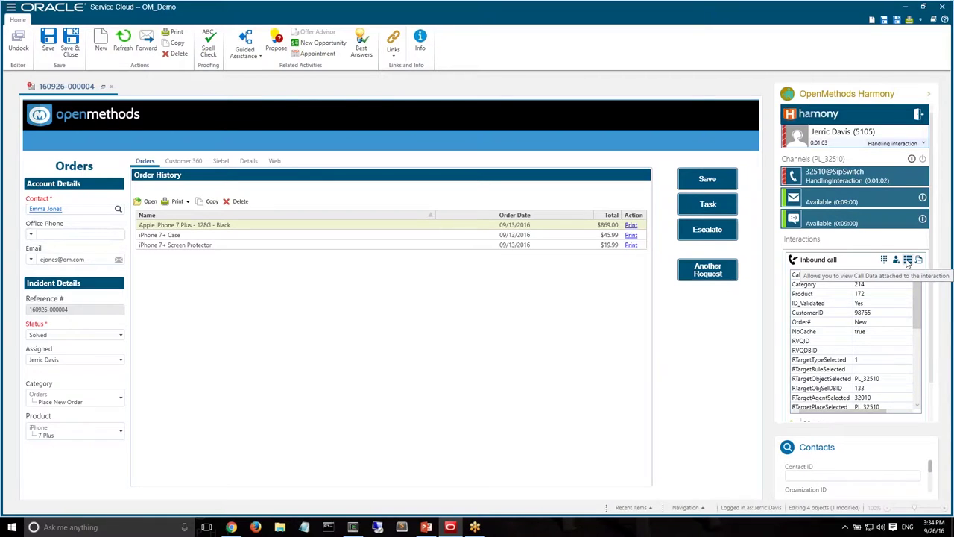
Collapse the Call Data view and hang up the current call
click(909, 260)
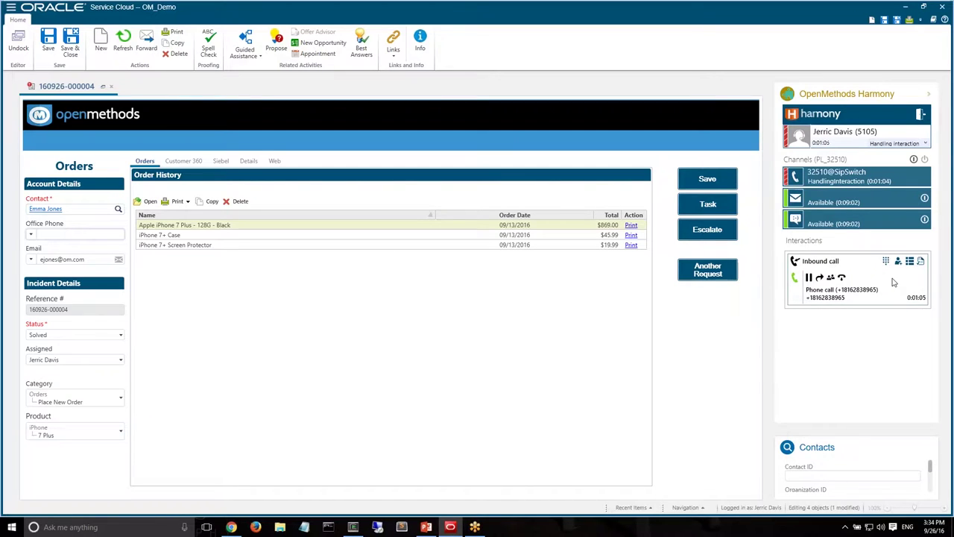
click(843, 277)
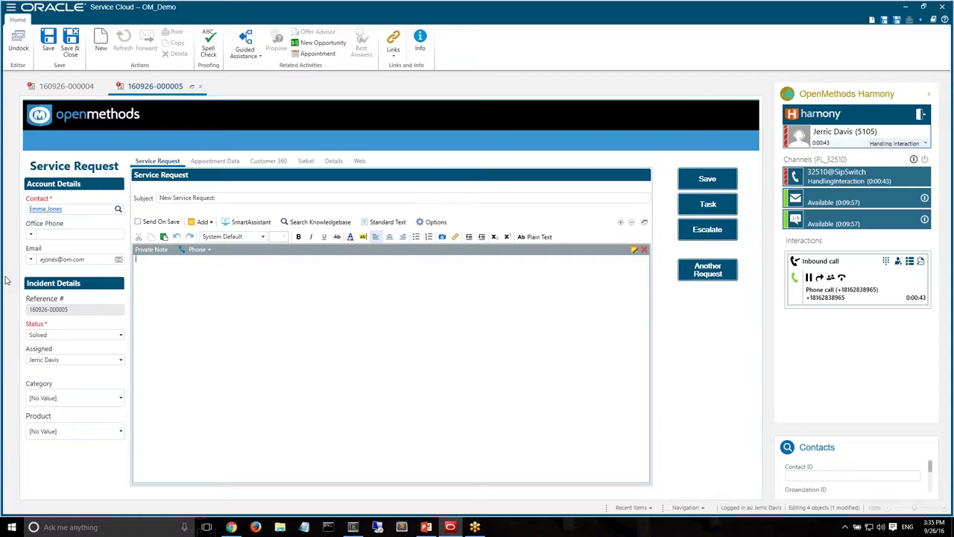
click(166, 197)
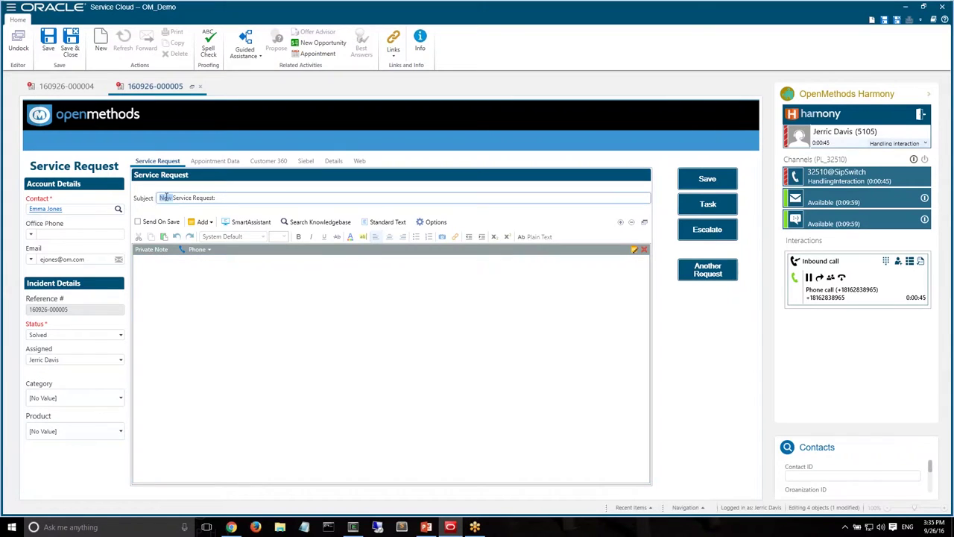
click(239, 200)
double_click(64, 164)
drag(64, 164, 98, 165)
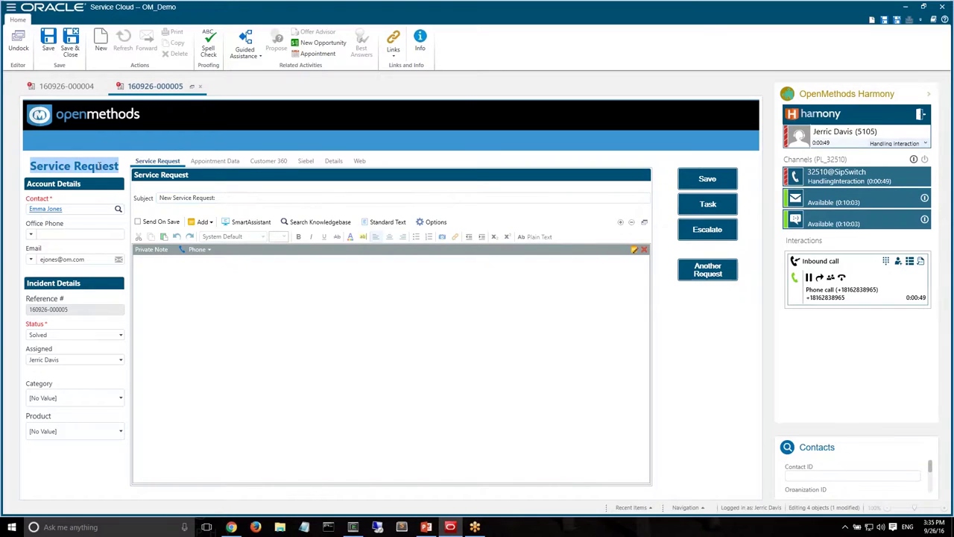
click(84, 162)
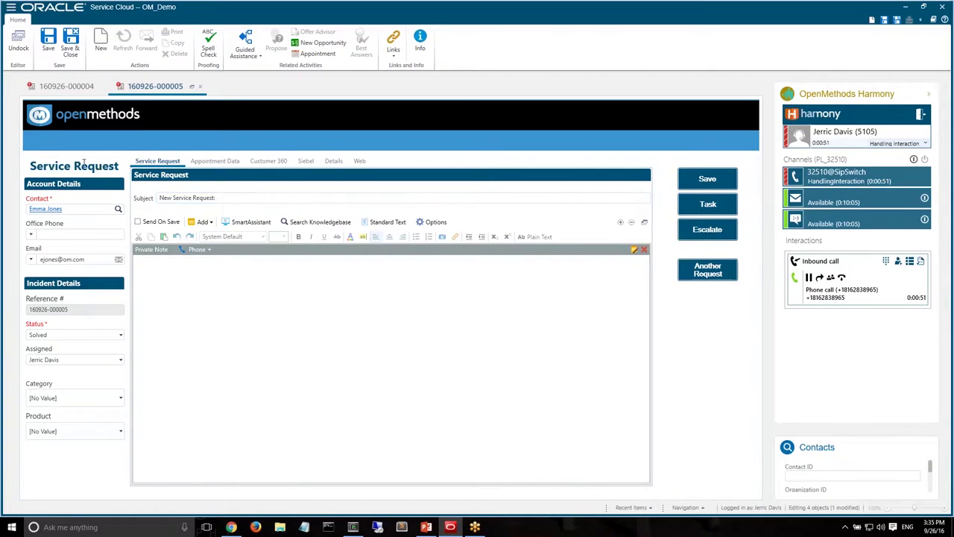
double_click(67, 164)
drag(67, 164, 97, 165)
double_click(96, 166)
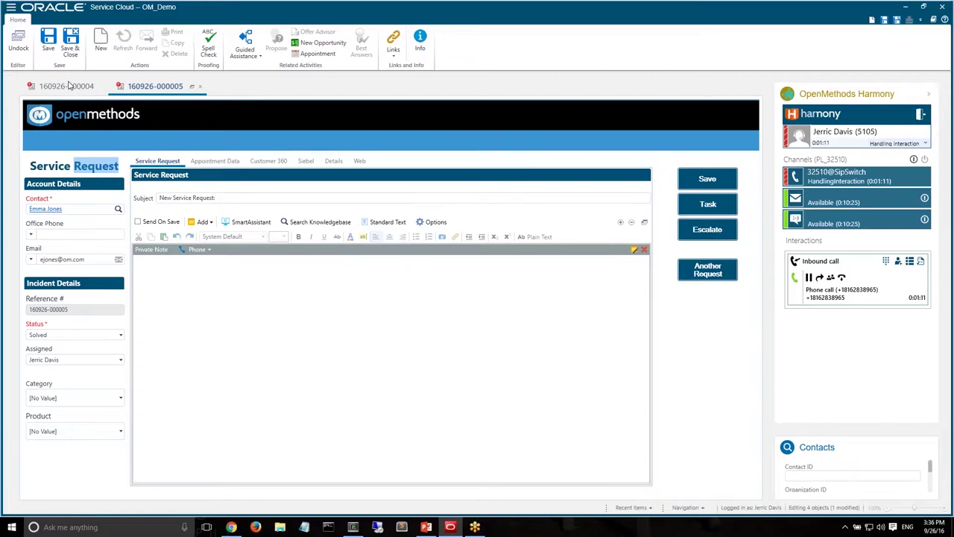
click(60, 87)
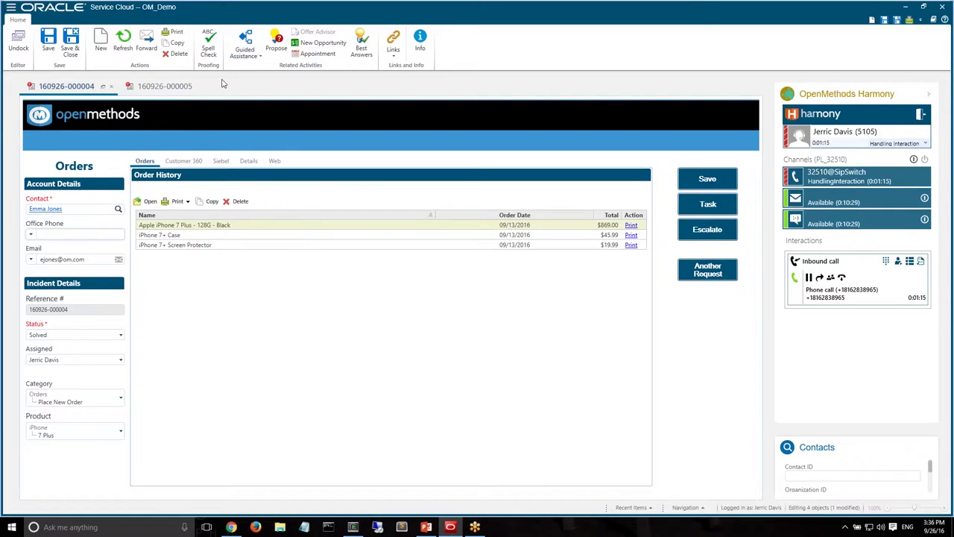
click(201, 88)
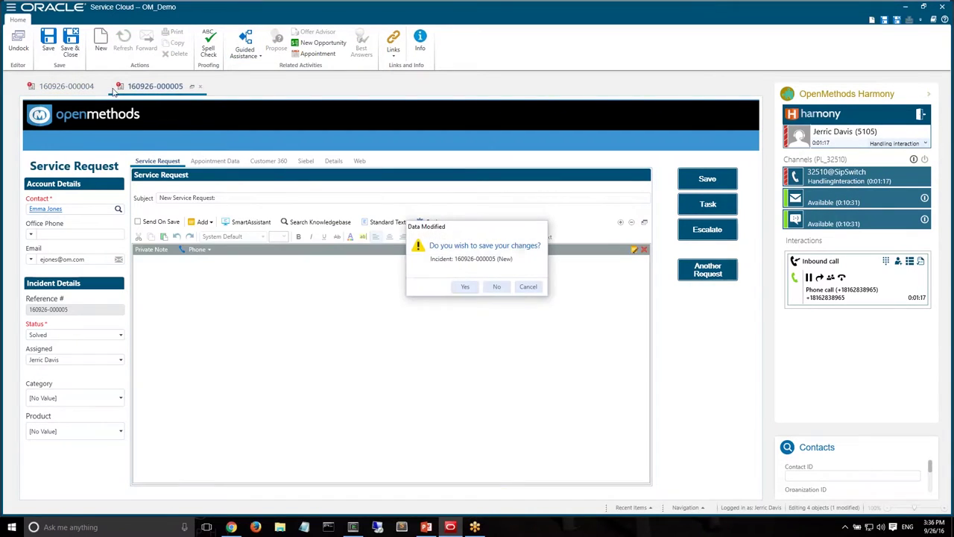
click(496, 287)
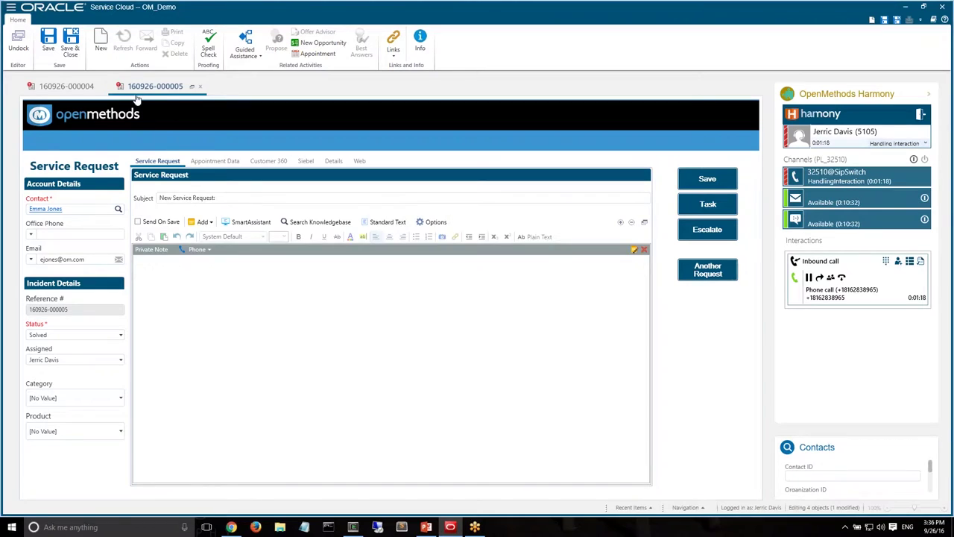
click(112, 86)
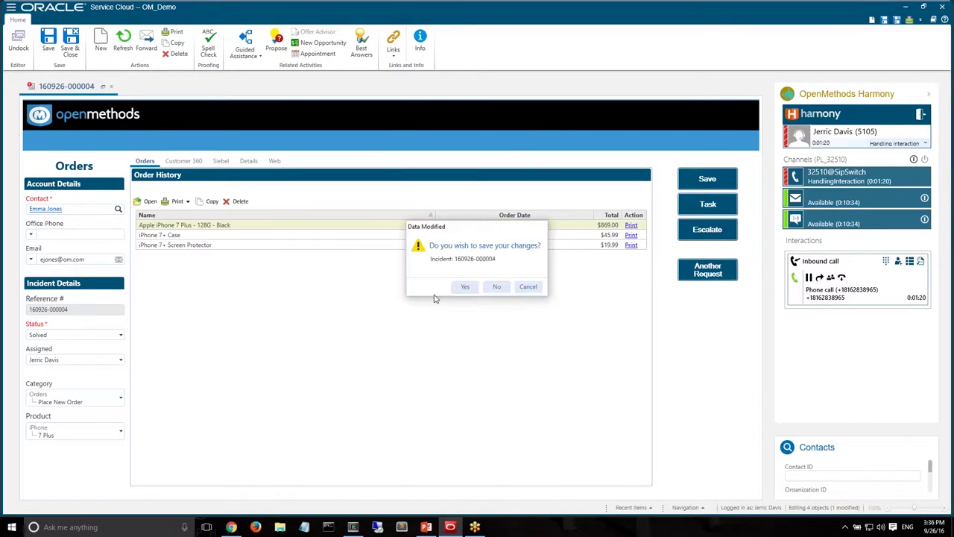
click(495, 286)
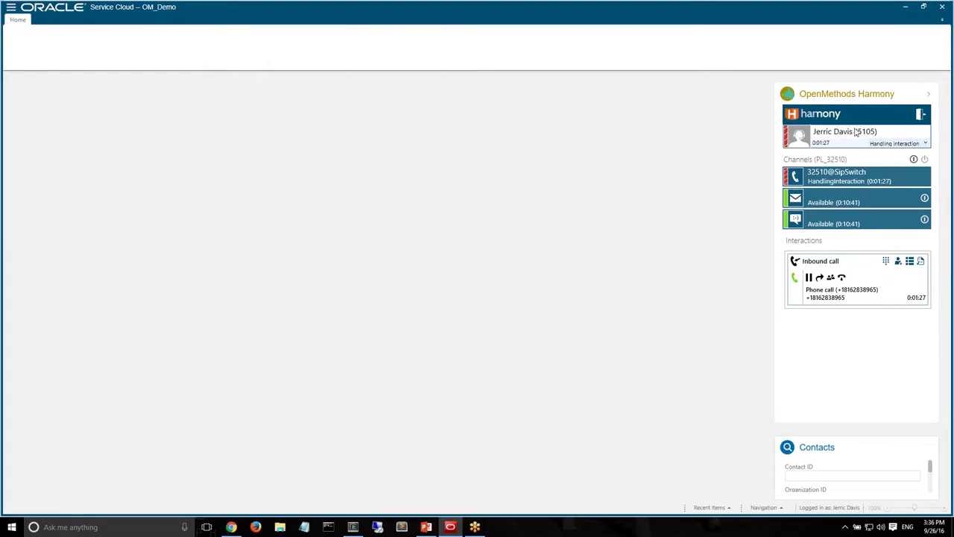
Hang up the inbound call and open OpenMethods PopFlow Studio from Configuration
click(844, 279)
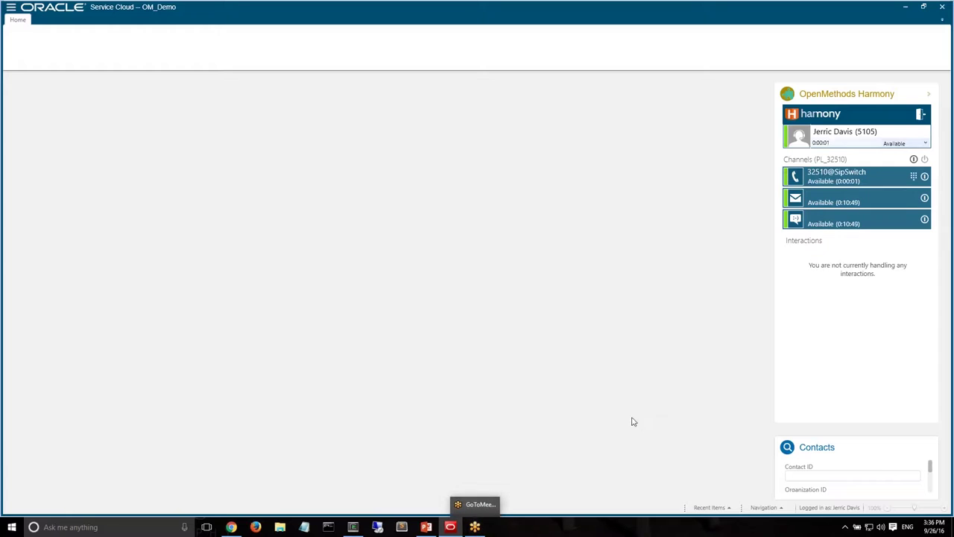
click(772, 507)
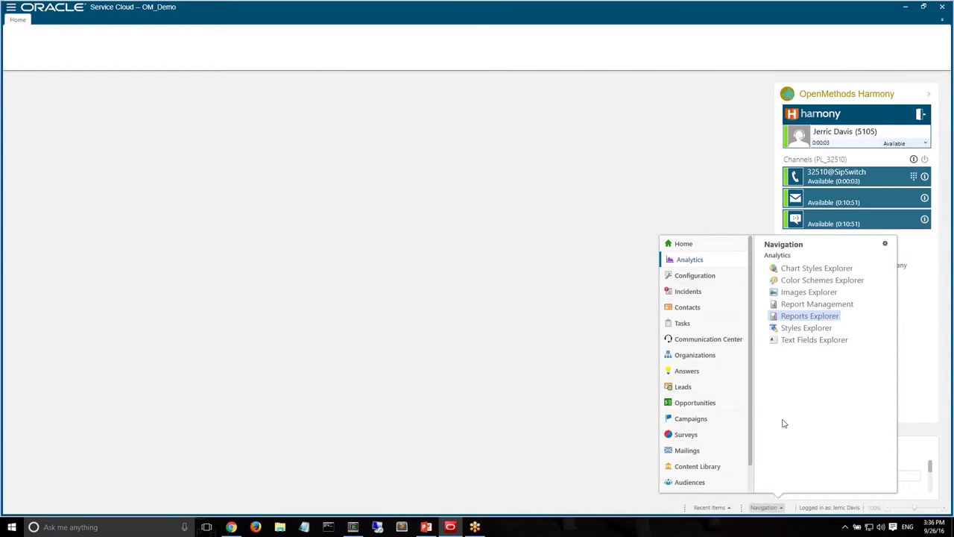
click(692, 277)
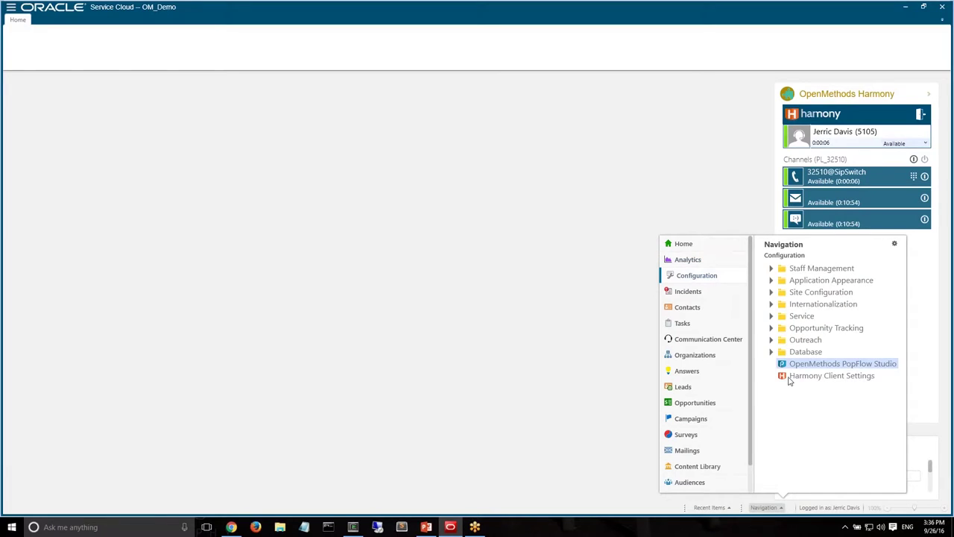
click(837, 364)
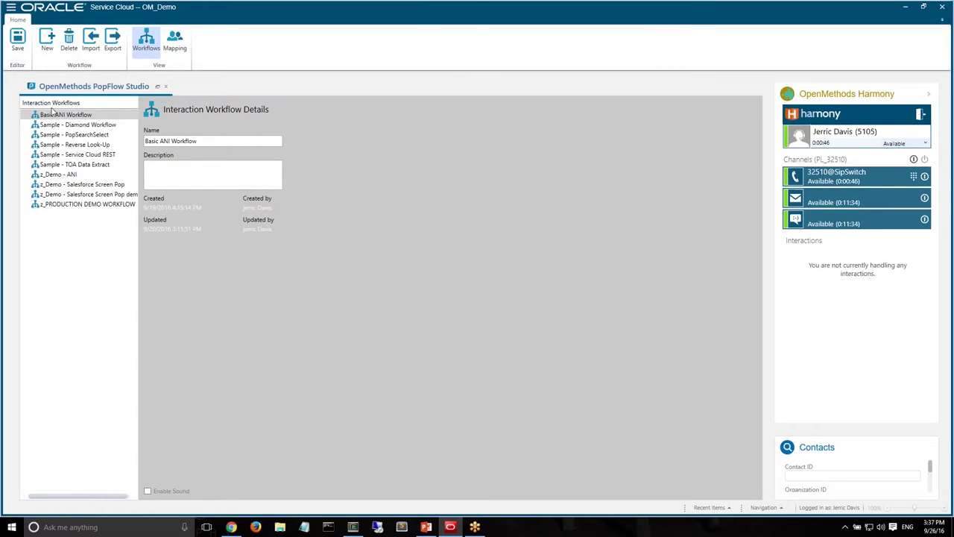
Add a new interaction workflow and rename it 'New ANI Screenpop'
click(47, 41)
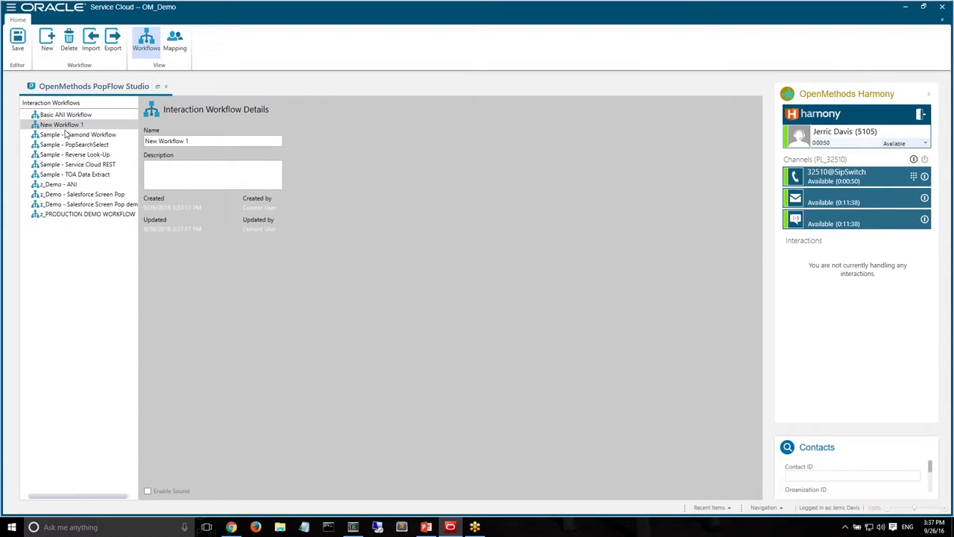
click(65, 126)
drag(194, 141, 136, 141)
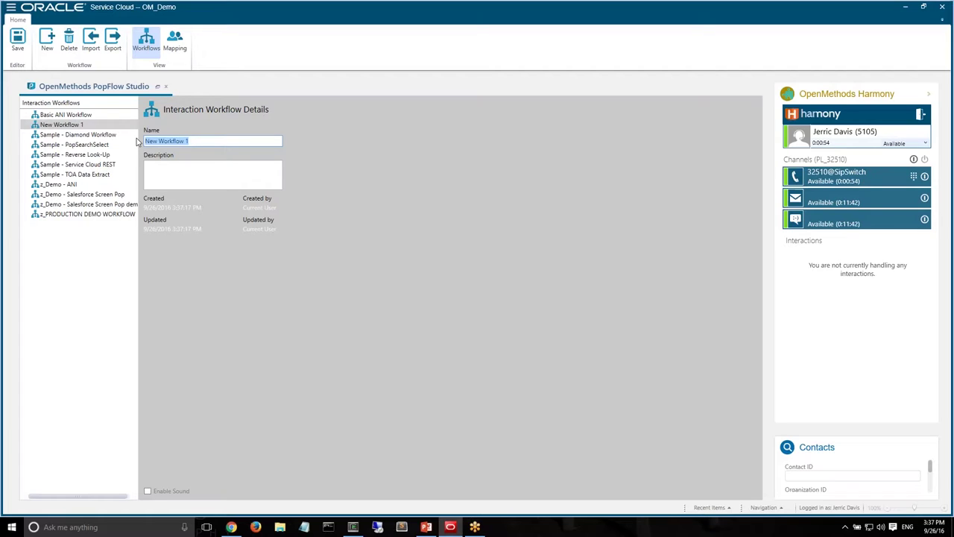
text(New ANI Screenpop)
click(75, 135)
click(73, 126)
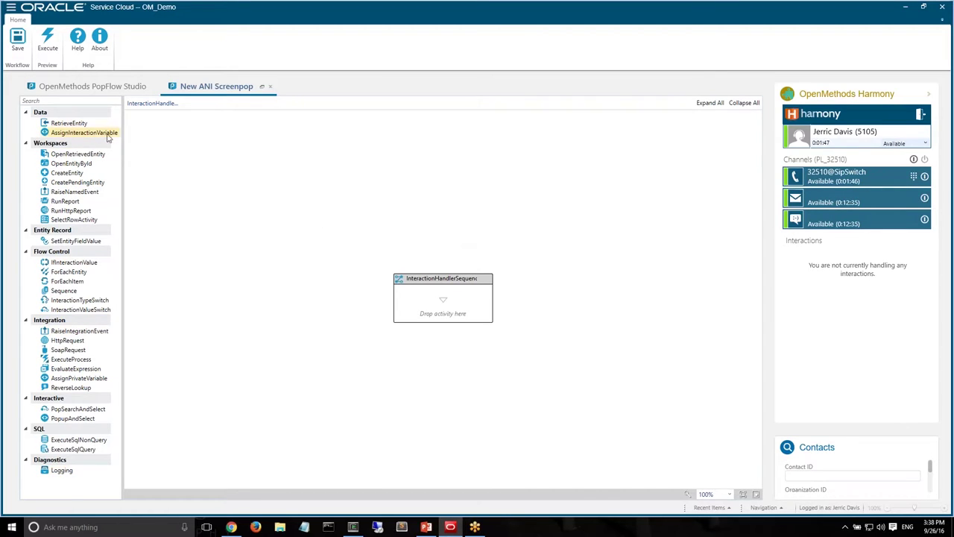
Add a RetrieveEntity step to the empty sequence with entity name Contact
drag(78, 123, 440, 308)
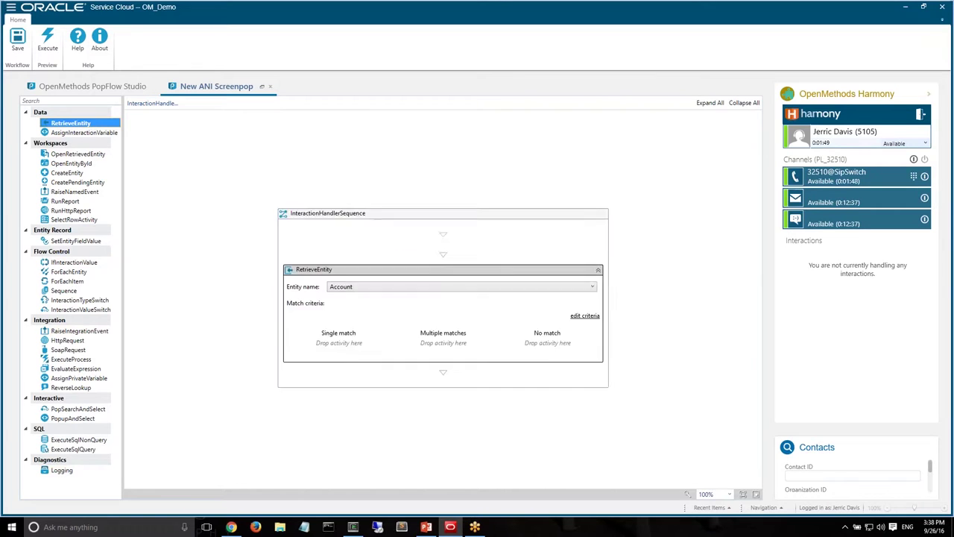
click(350, 278)
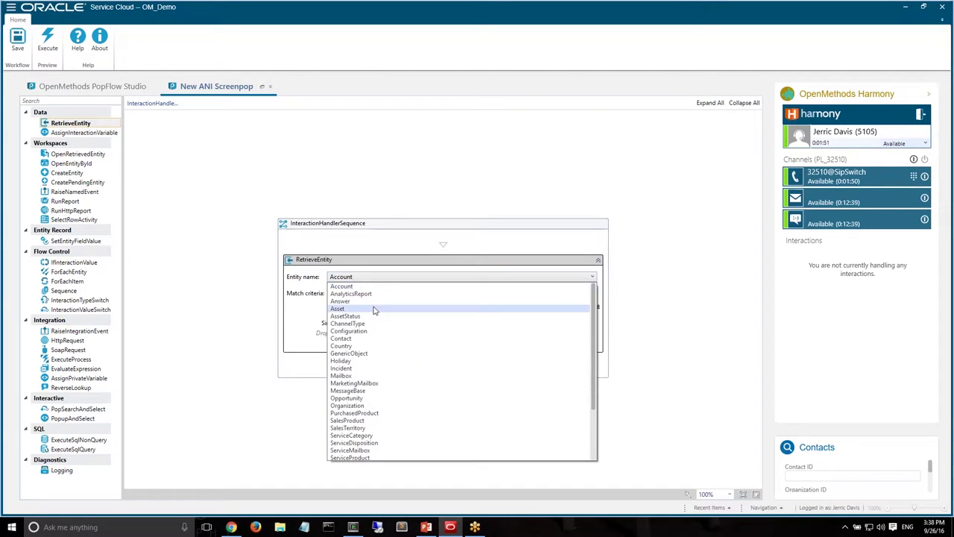
click(369, 340)
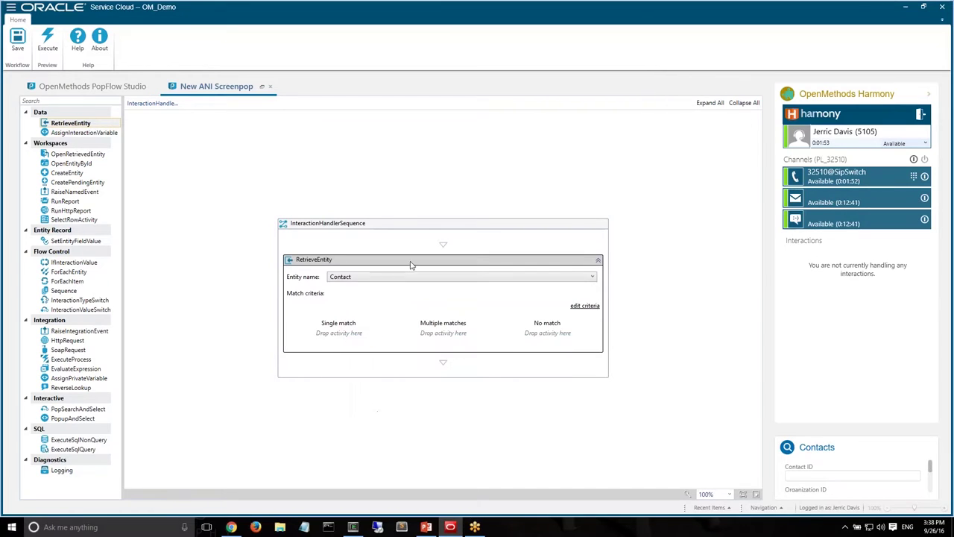
click(365, 277)
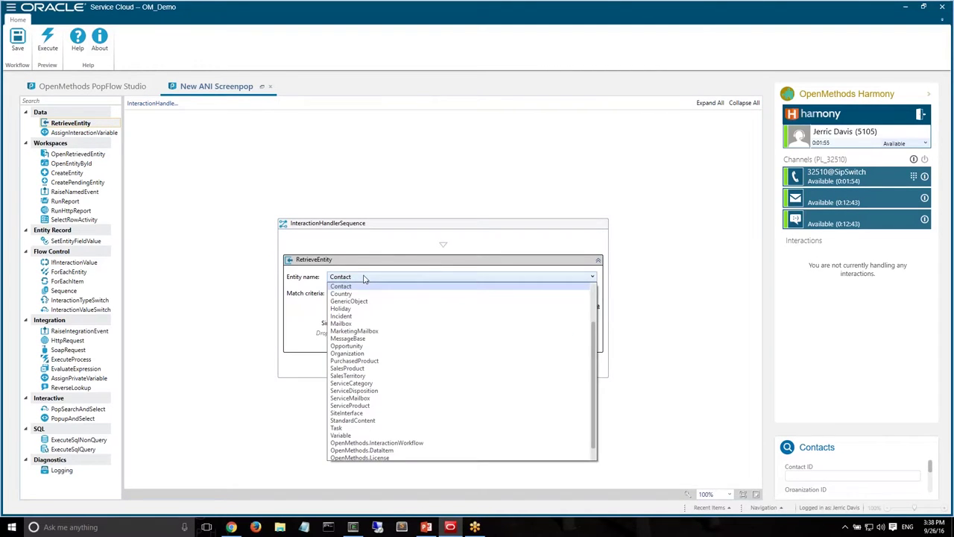
click(364, 277)
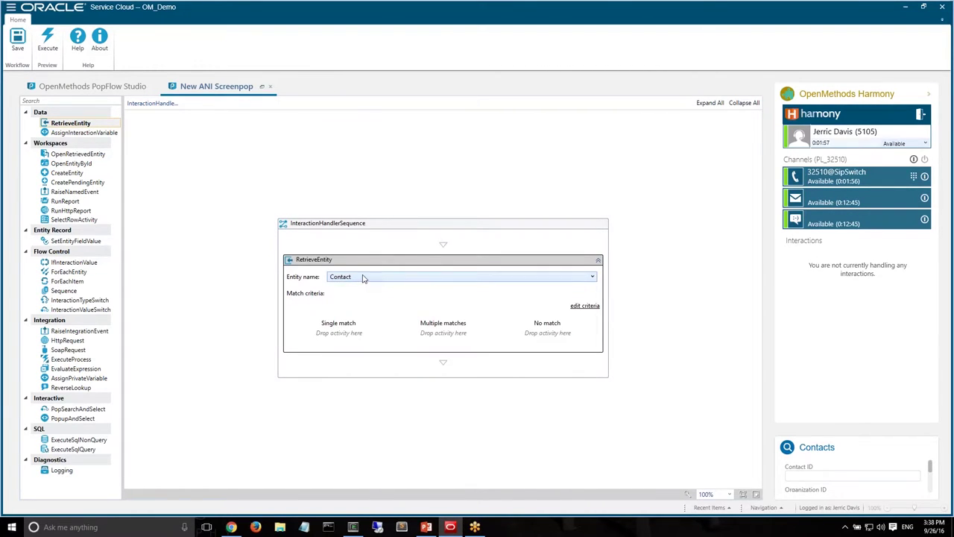
Set the lookup criteria to Phones.Number equals the Interaction ANI
click(580, 307)
click(419, 247)
click(418, 247)
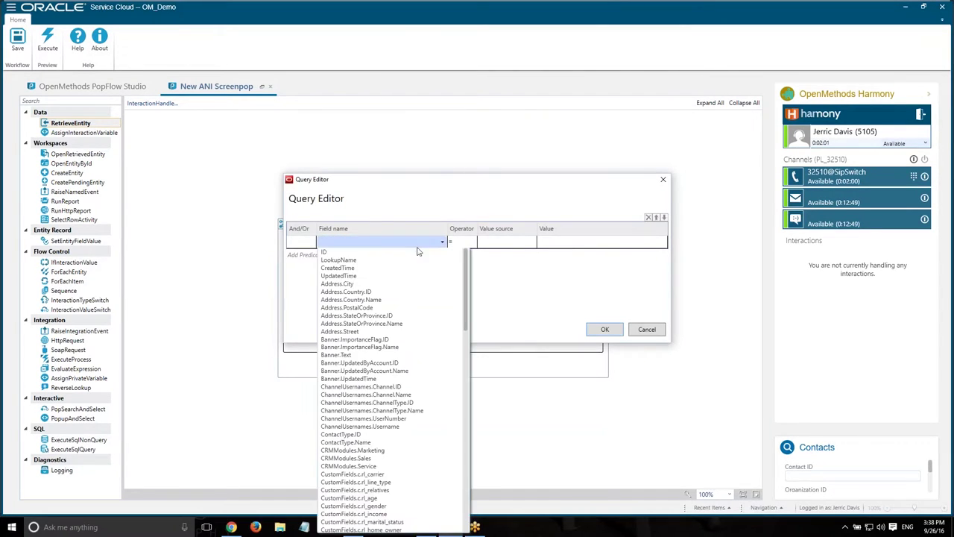
scroll(438, 300, down, 15)
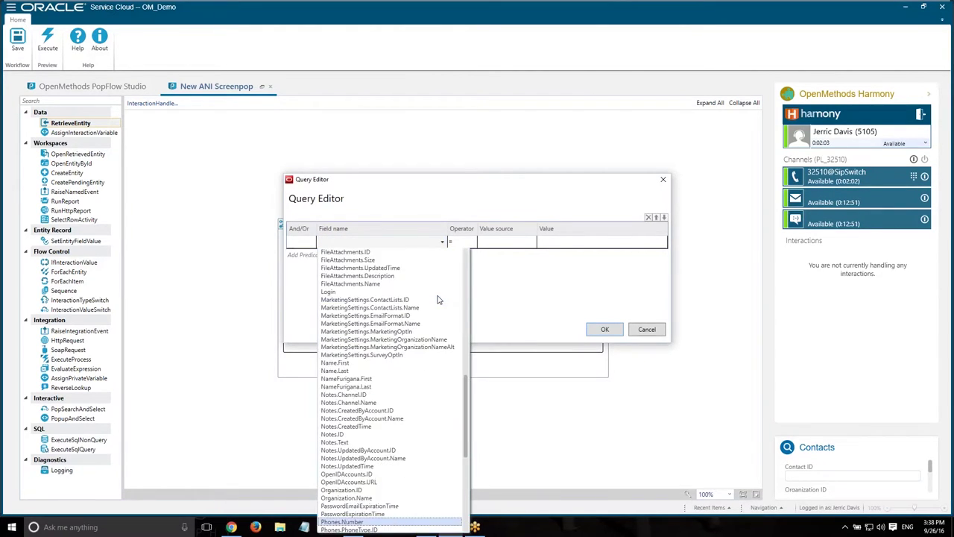
click(357, 521)
click(513, 245)
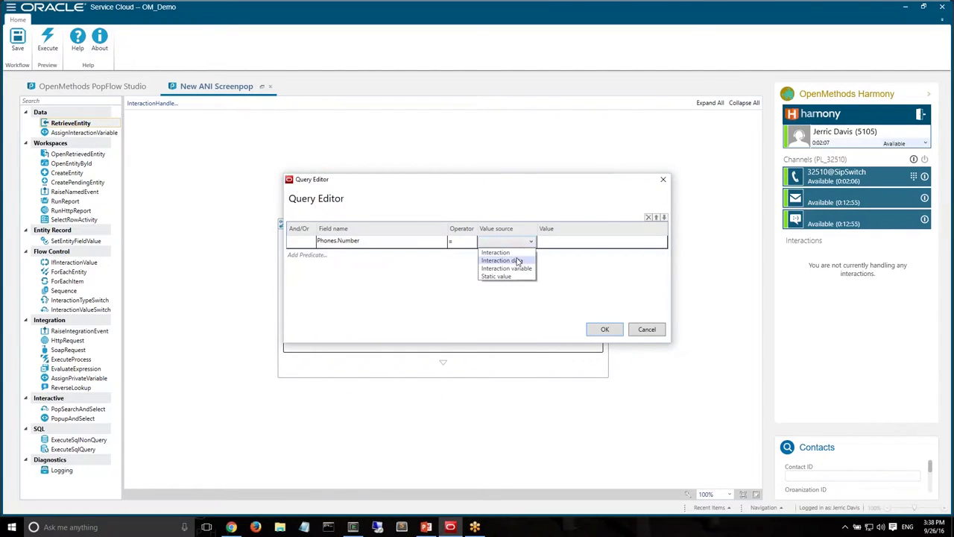
click(516, 253)
click(573, 246)
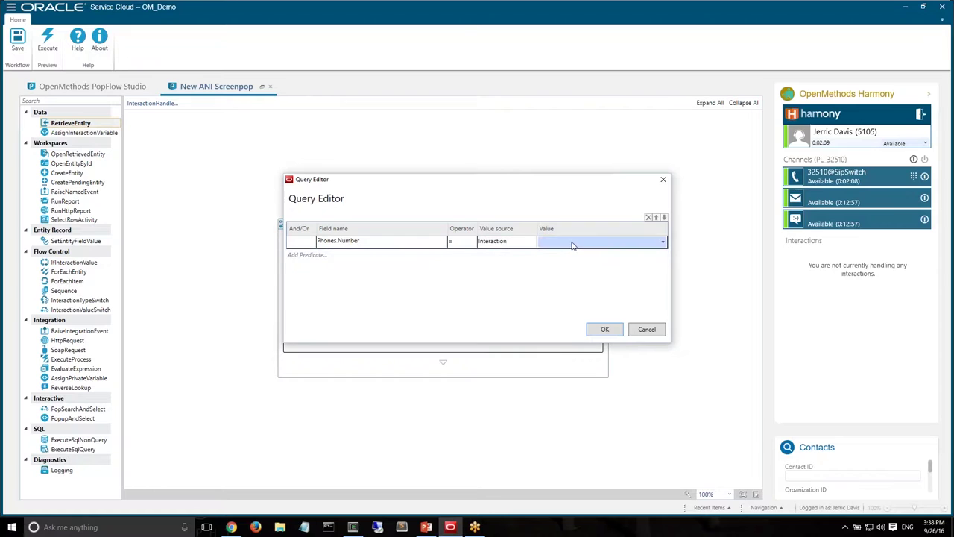
click(573, 246)
click(574, 253)
click(604, 329)
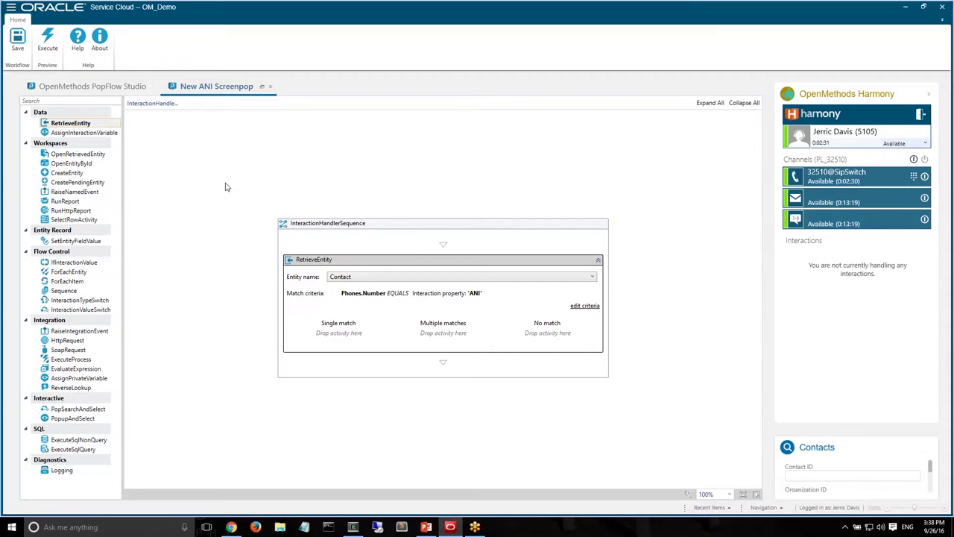
Add a CreateEntity step for an Incident in the Single match branch
drag(72, 173, 353, 340)
click(363, 304)
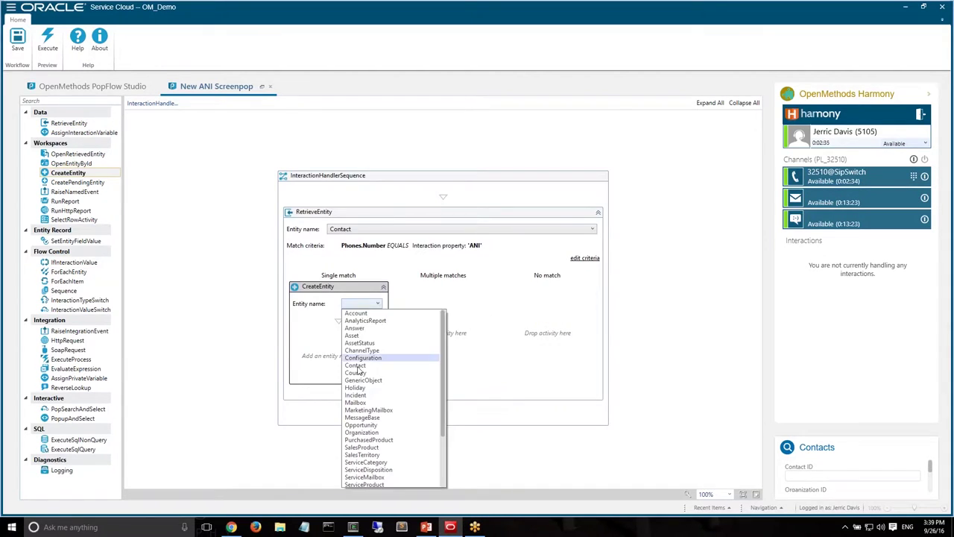
click(374, 396)
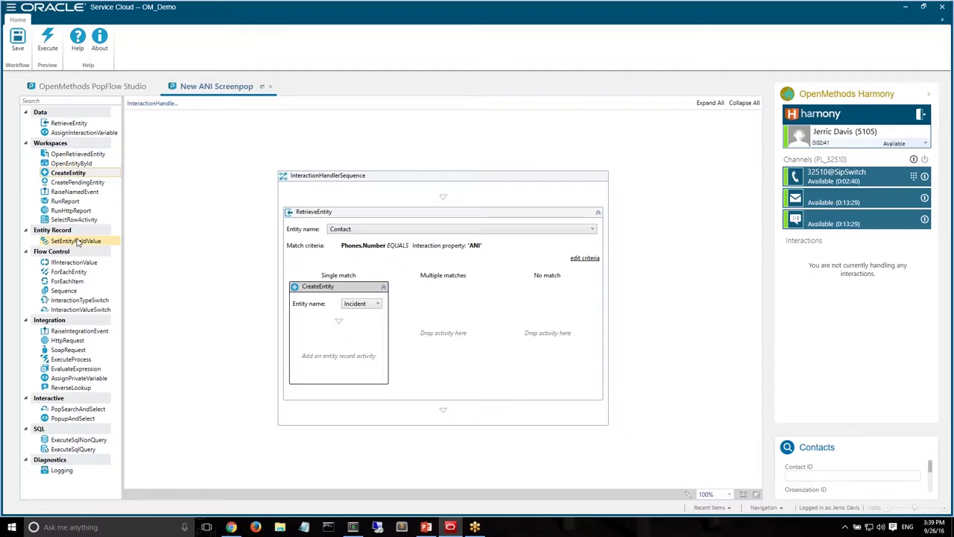
Add a SetEntityFieldValue step setting PrimaryContactID to {EntityInfo.Id}
drag(77, 242, 345, 323)
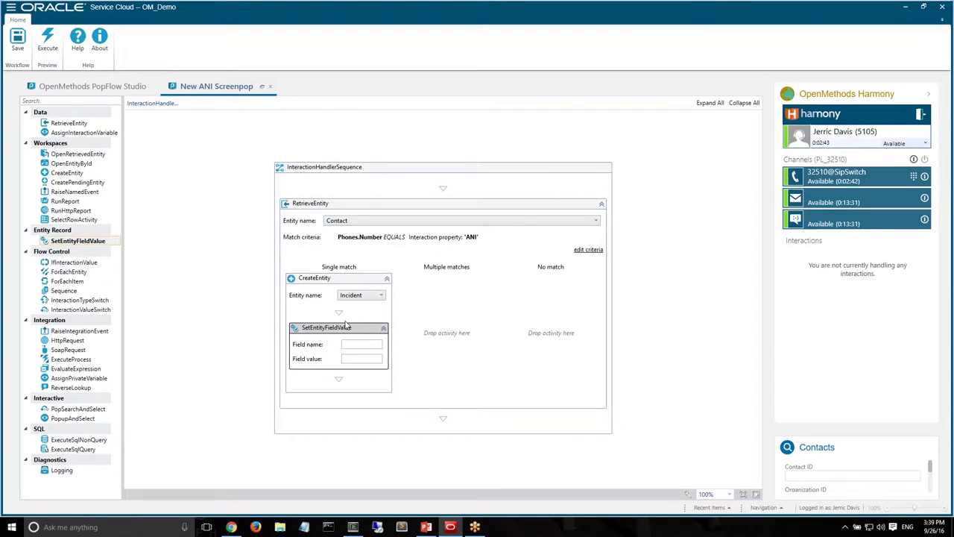
click(362, 343)
text(PrimaryContactID)
key(Tab)
text({En)
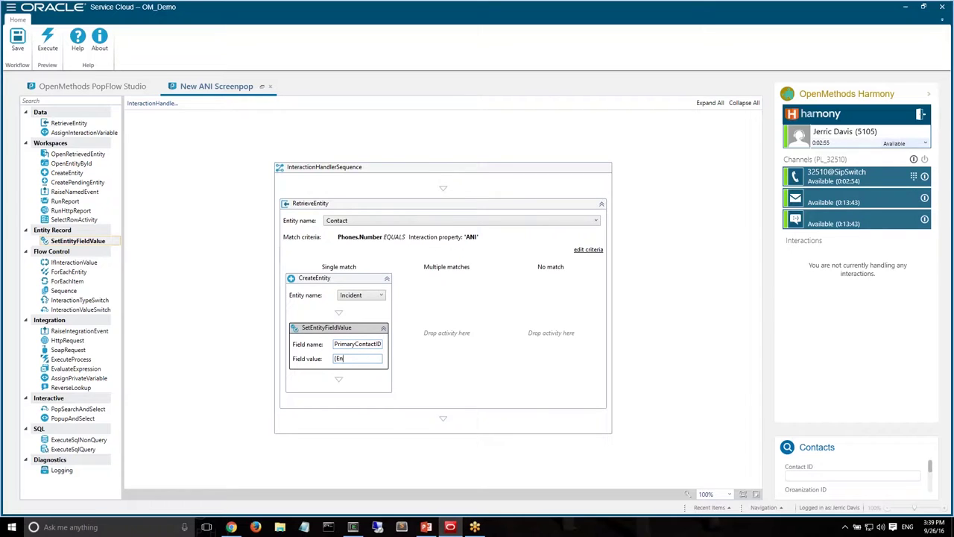
text(tityInfo.Id)
Add a CreateEntity step for a Contact in the No match branch
click(69, 176)
drag(69, 178, 565, 339)
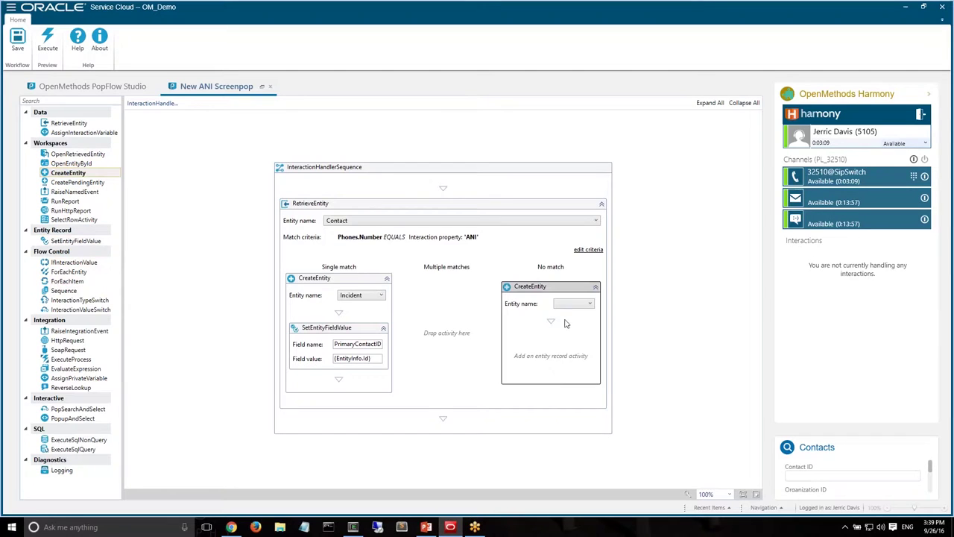
click(578, 305)
click(571, 369)
Add a SetEntityFieldValue step setting the Contact's PhOffice to {ANI}
drag(75, 241, 560, 346)
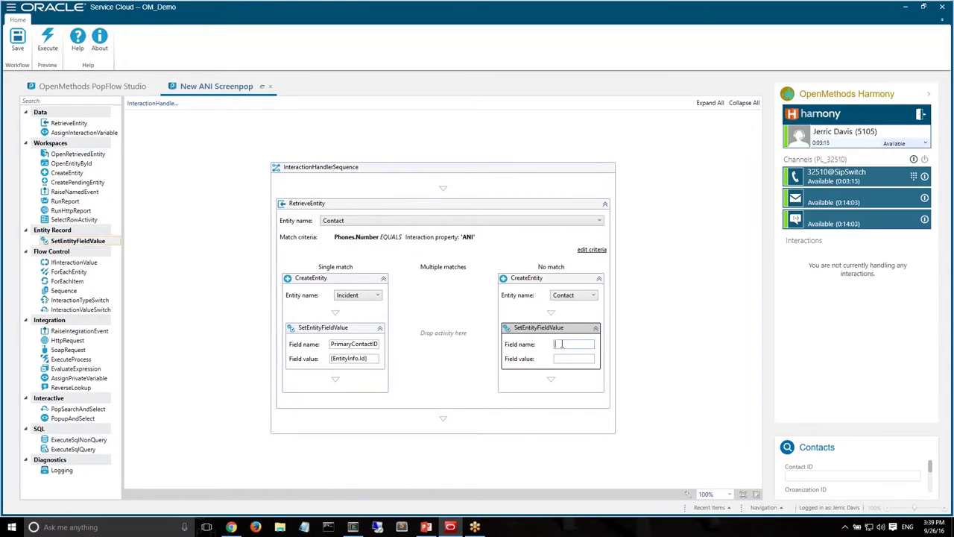
text(PhOffice)
key(Tab)
text(NI})
Add a RunReport step for report 100431, filtering contacts.any_phone equal to Interaction ANI
drag(56, 206, 441, 339)
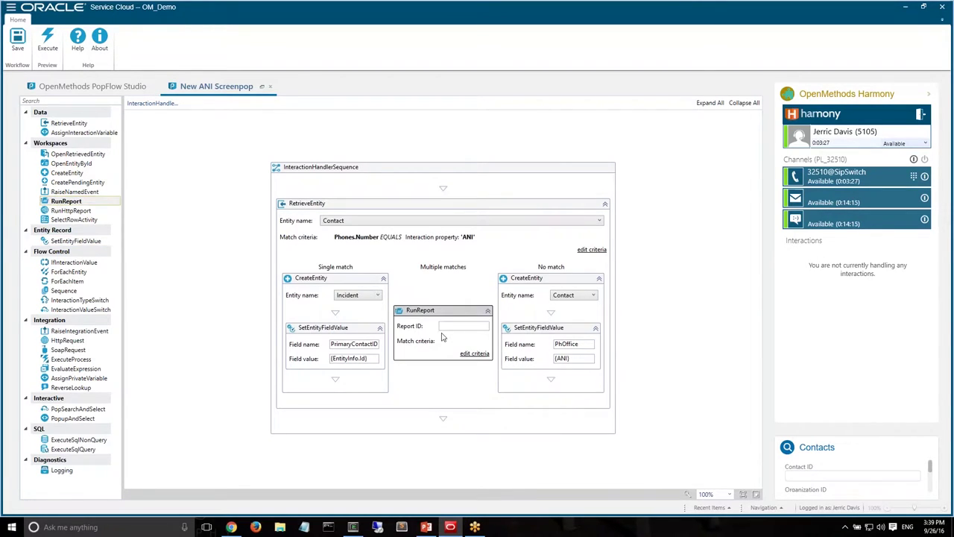
text(100431)
click(475, 353)
click(403, 239)
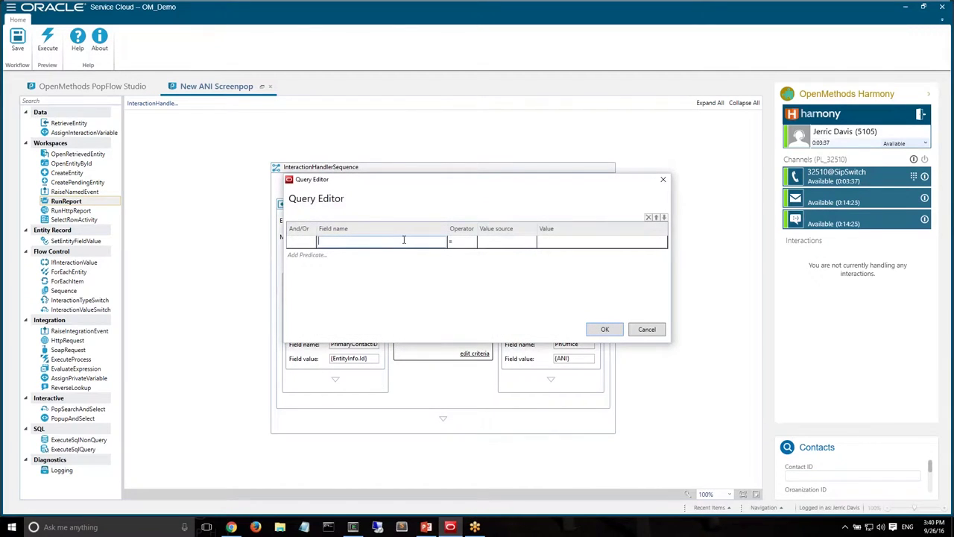
text(contacts.Any_p)
key(Tab)
key(Tab)
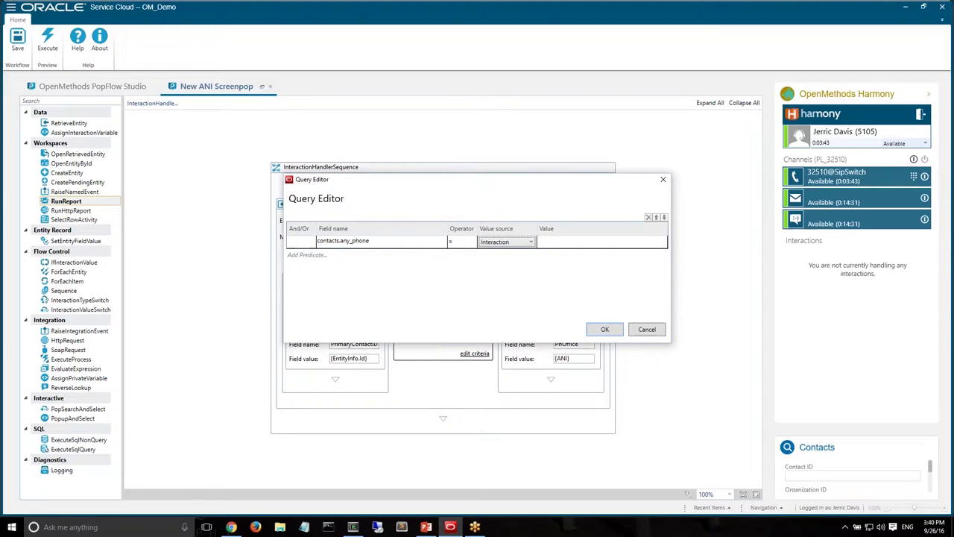
key(Tab)
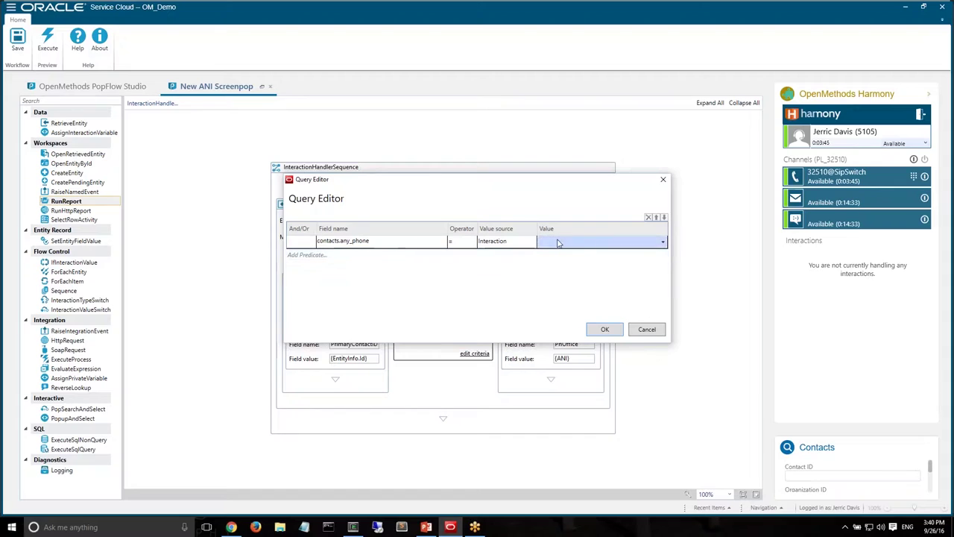
click(560, 241)
click(565, 254)
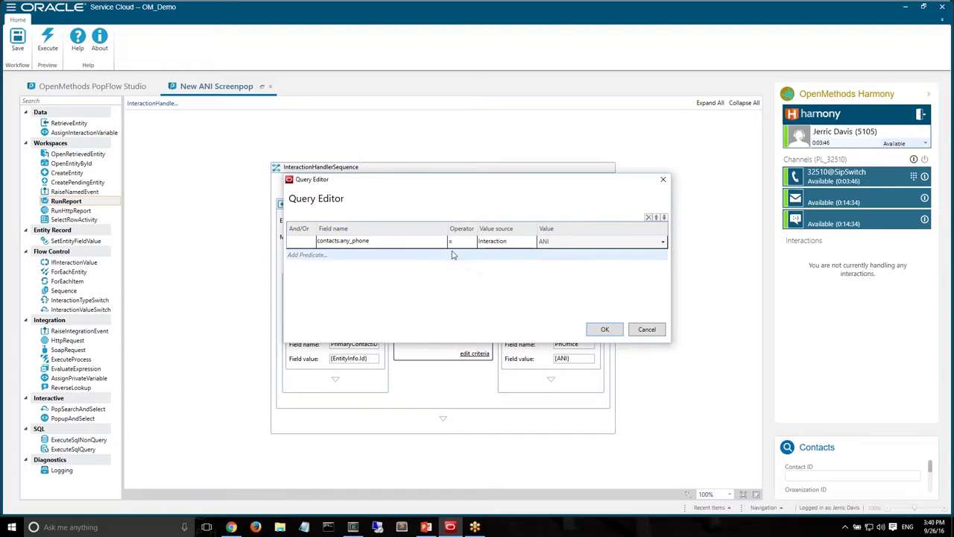
click(602, 329)
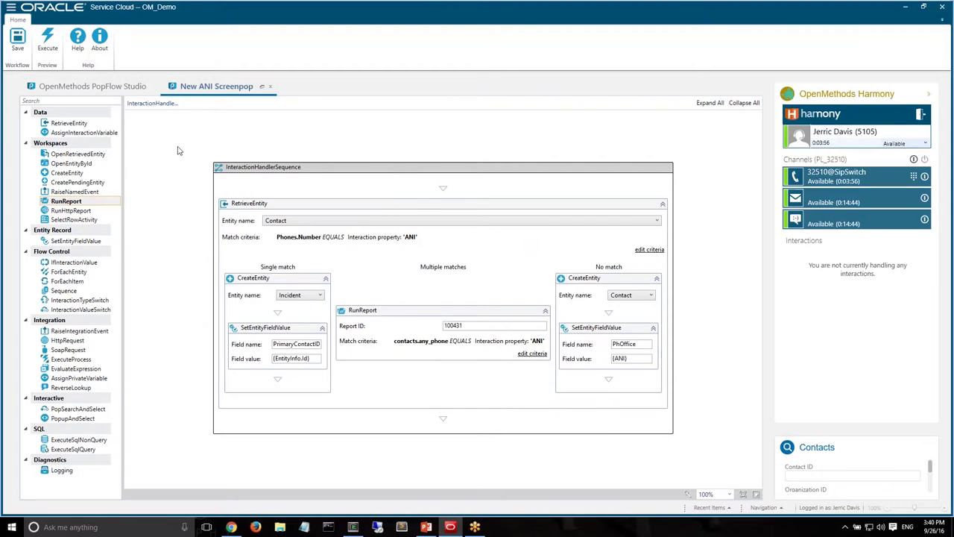
drag(178, 148, 674, 449)
drag(185, 146, 694, 456)
Test-run the workflow with a sample caller ANI and step-by-step execution turned off
click(48, 43)
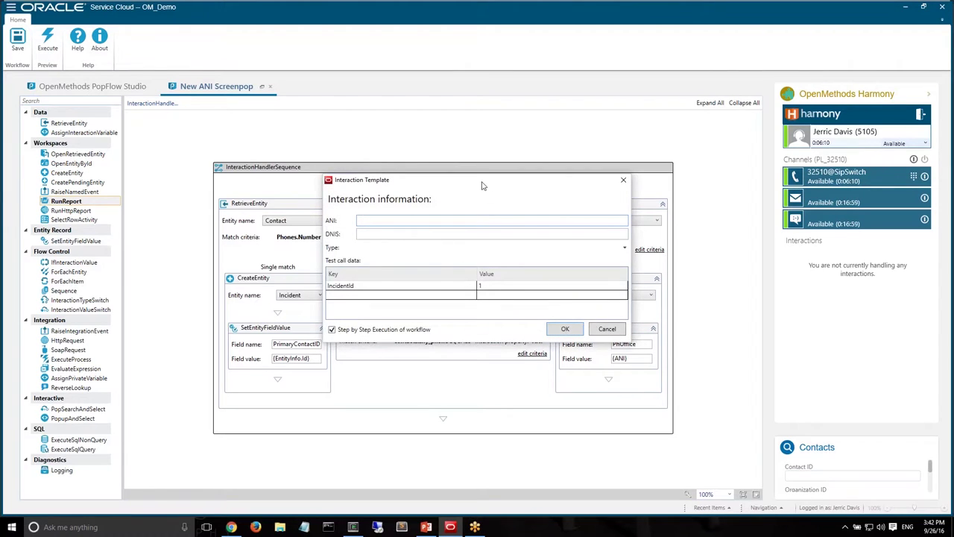
drag(481, 186, 558, 135)
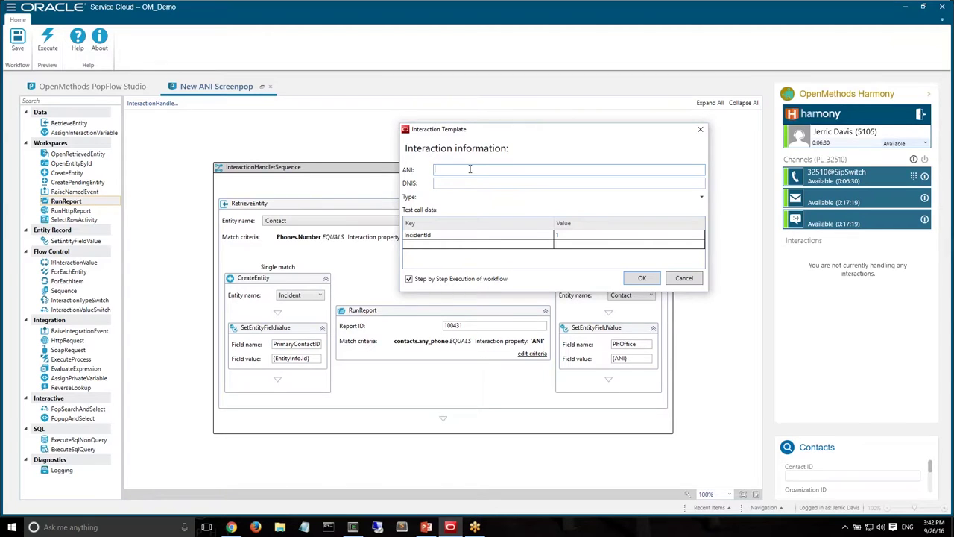
click(451, 282)
click(643, 279)
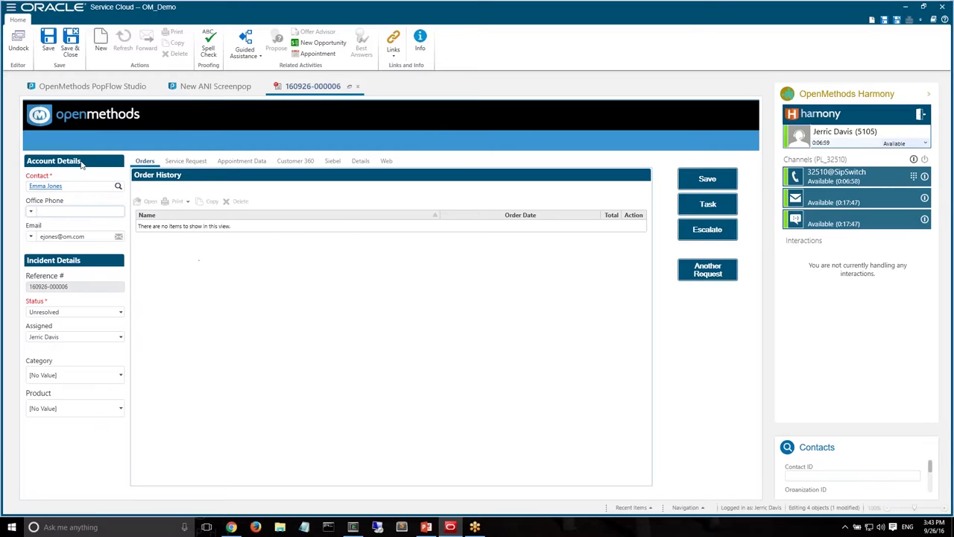
Switch back to the New ANI Screenpop workflow tab
click(201, 88)
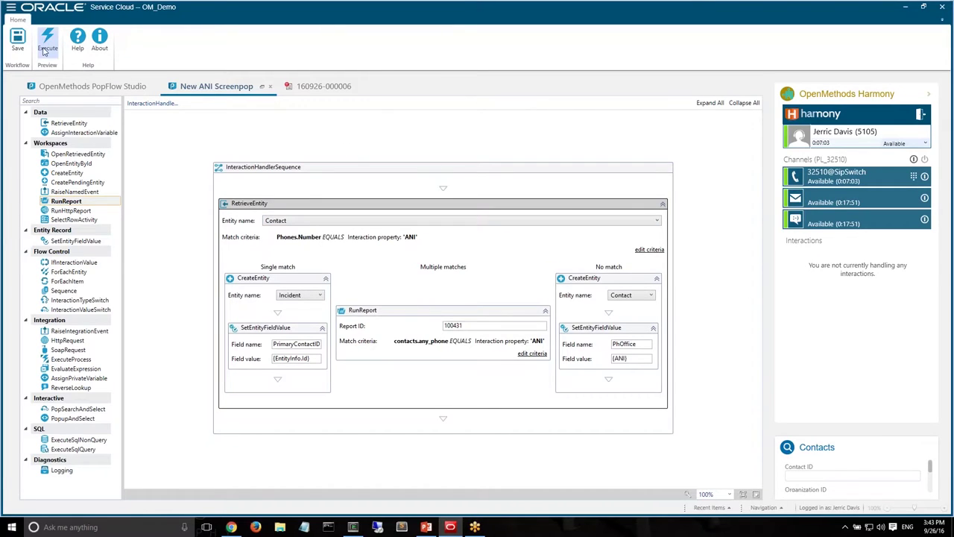
Rerun the workflow test with the caller number's last digit changed to 9
click(46, 46)
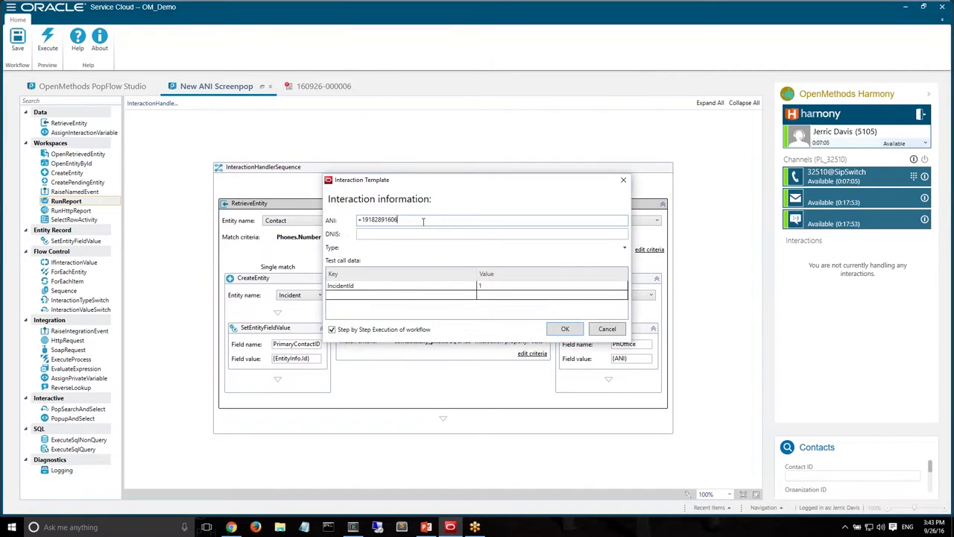
key(BackSpace)
key(BackSpace)
text(9)
click(423, 331)
click(396, 331)
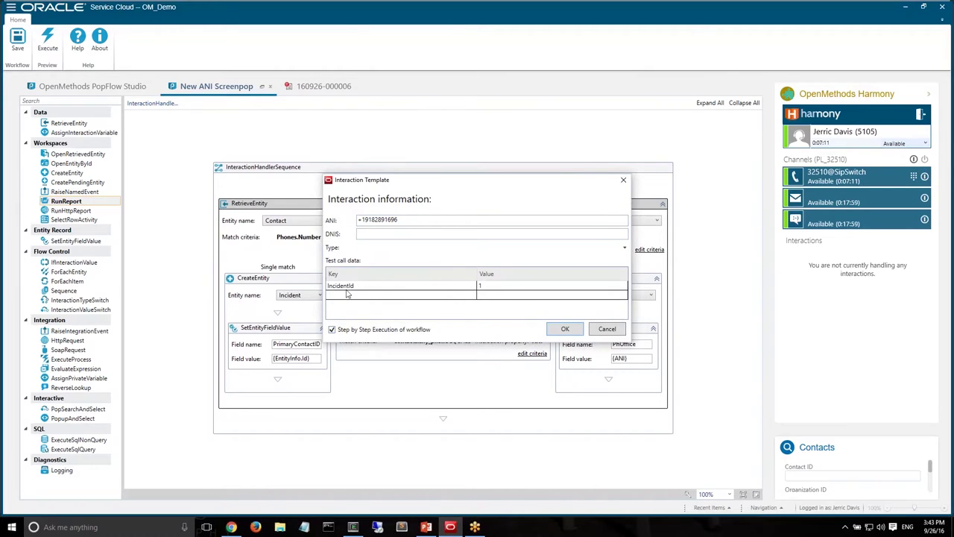
click(567, 330)
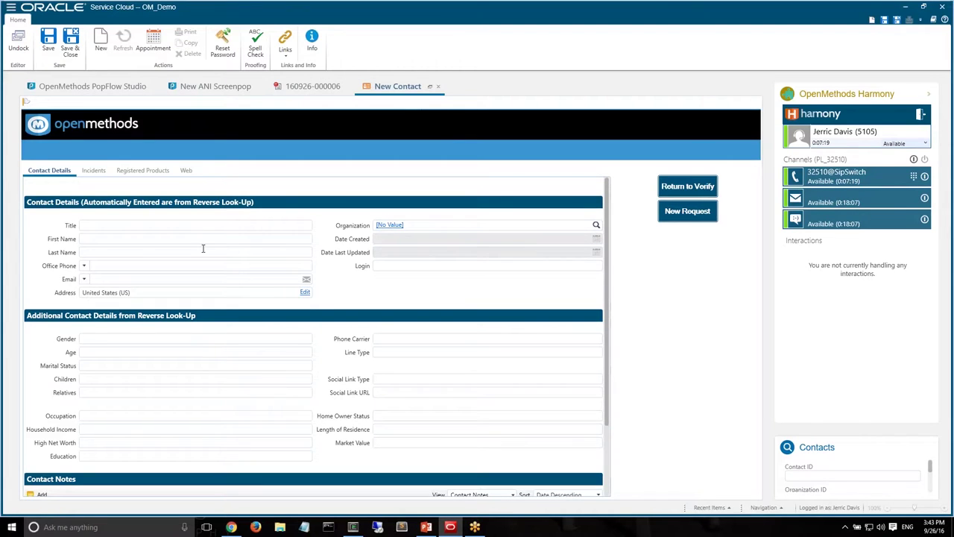
Keep Office Phone as the new contact's phone type, then return to New ANI Screenpop
click(84, 266)
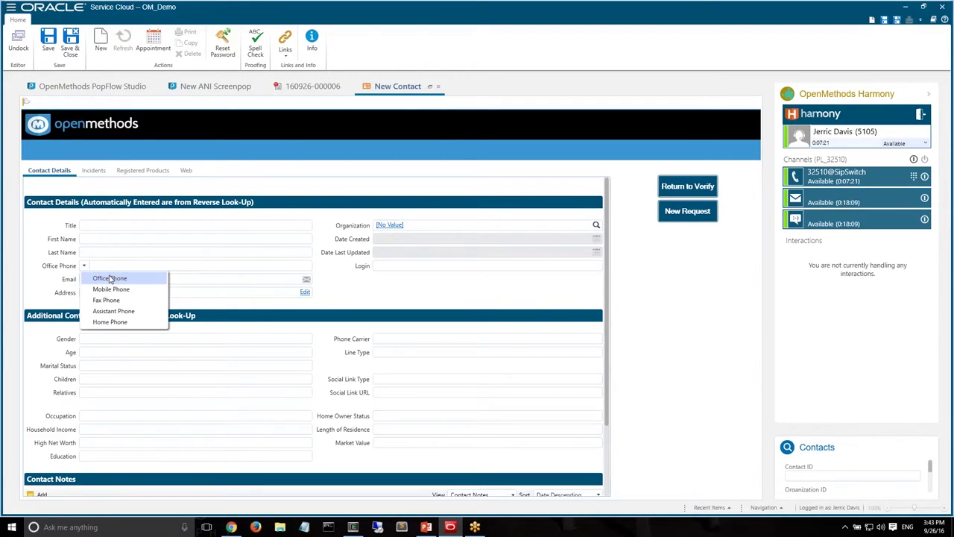
click(111, 277)
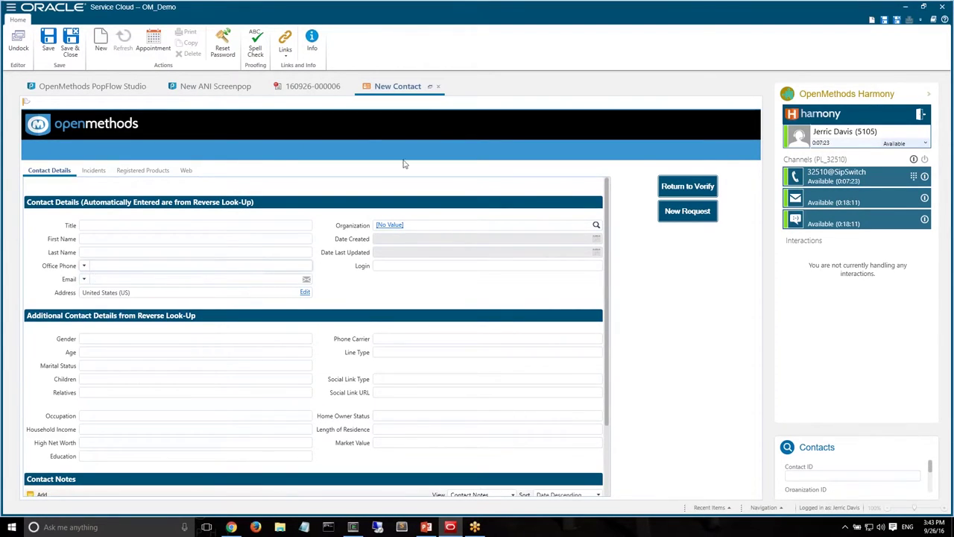
click(311, 87)
click(216, 87)
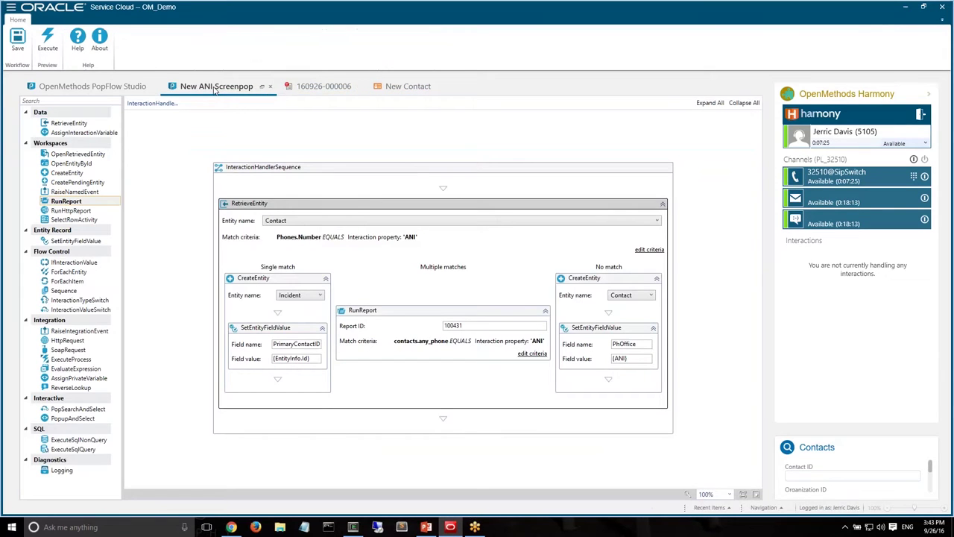
Set the No match step to fill the PhOffice field with {ANI}
click(633, 344)
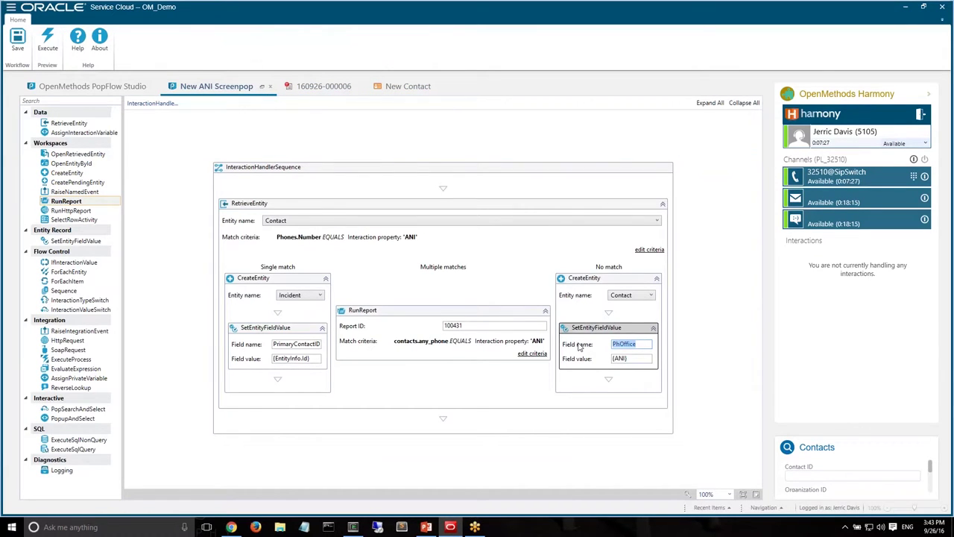
text(PhOffice)
key(Tab)
key(ctrl+a)
text({ANI})
Execute the workflow test, keep Office Phone as phone type, and discard the blank new contact
click(47, 39)
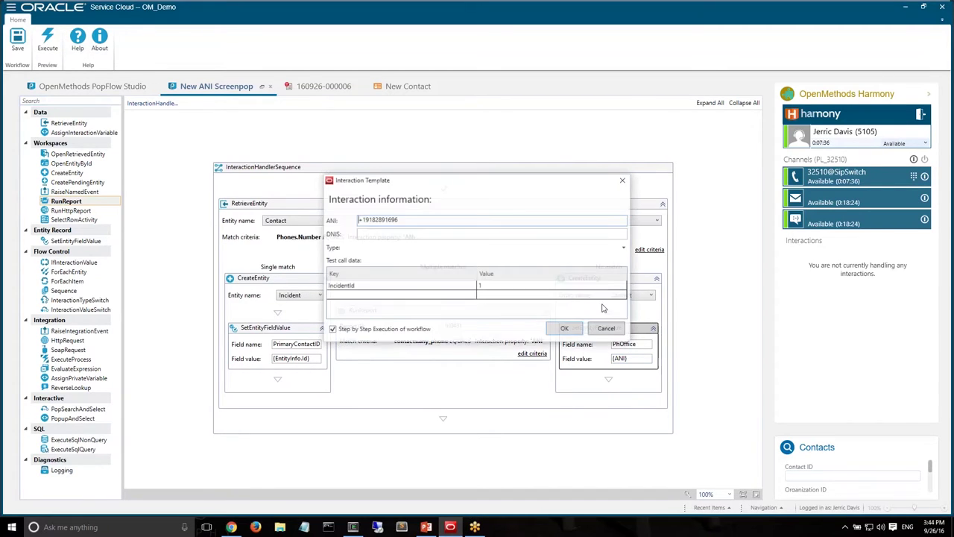
click(566, 329)
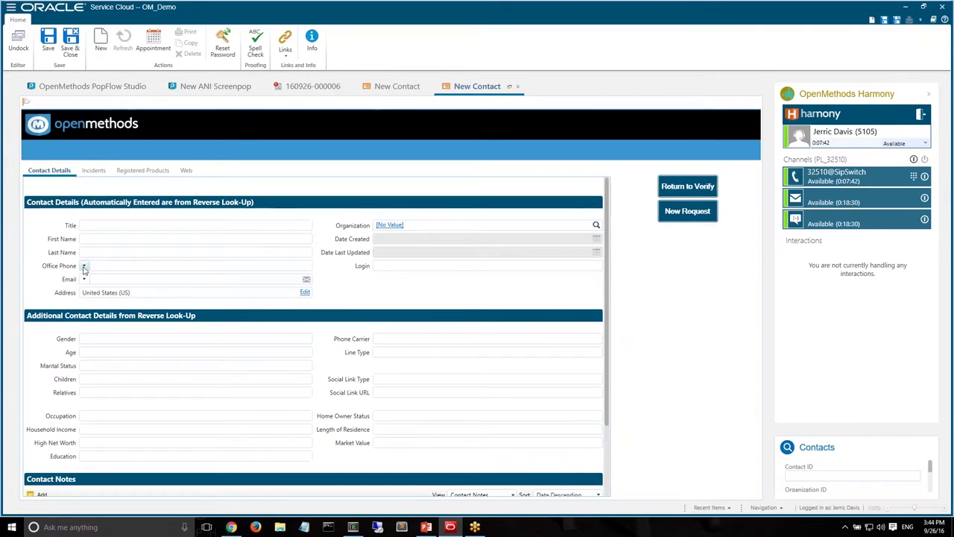
click(84, 266)
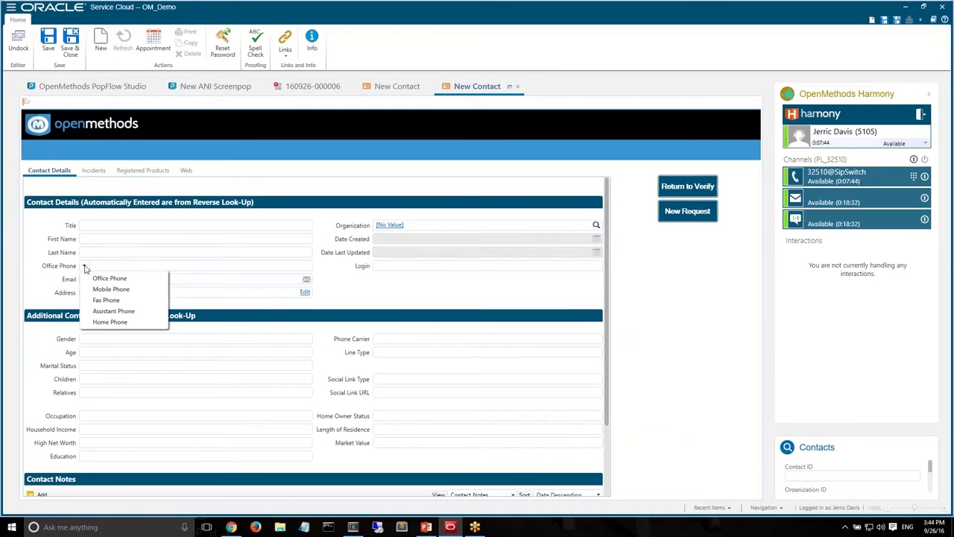
click(103, 277)
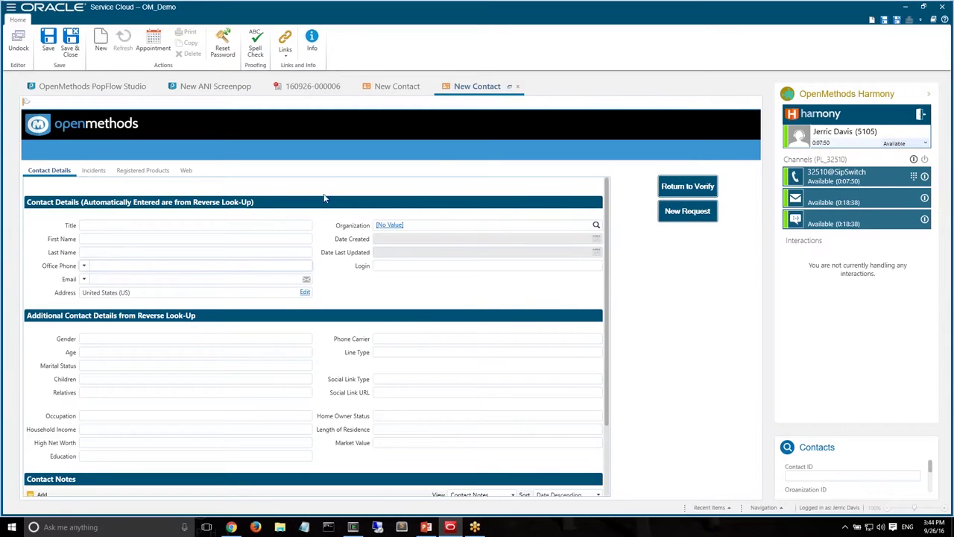
click(518, 85)
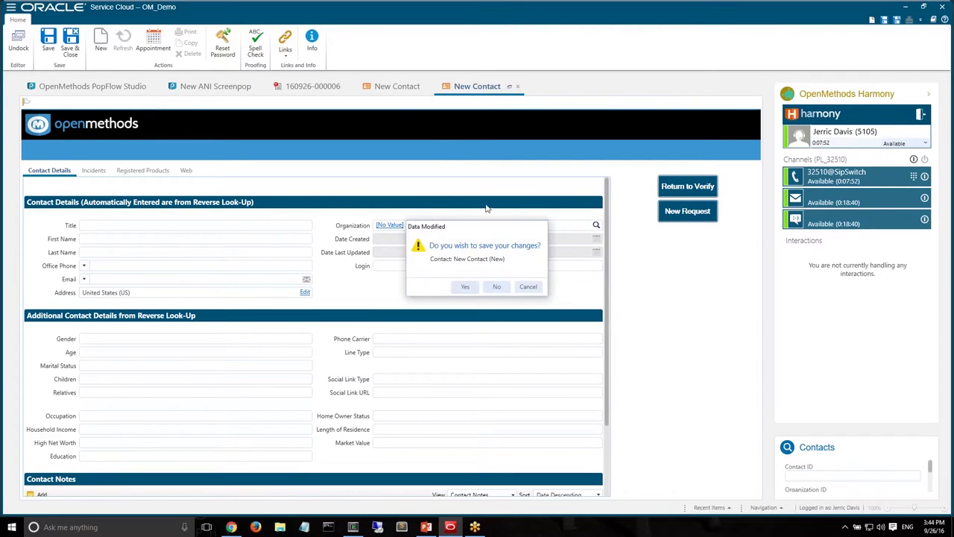
click(497, 286)
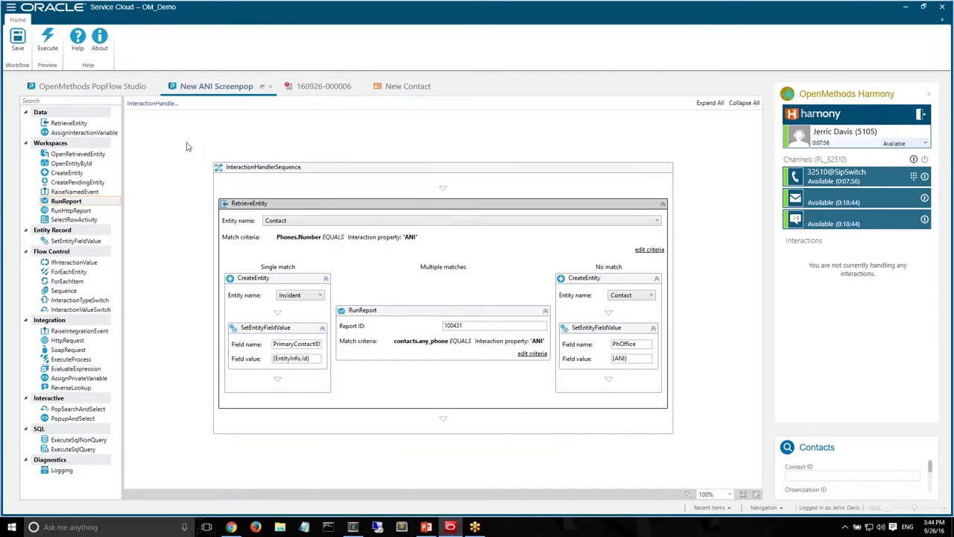
Deselect the RetrieveEntity step and return to the OpenMethods PopFlow Studio workflow list
click(189, 146)
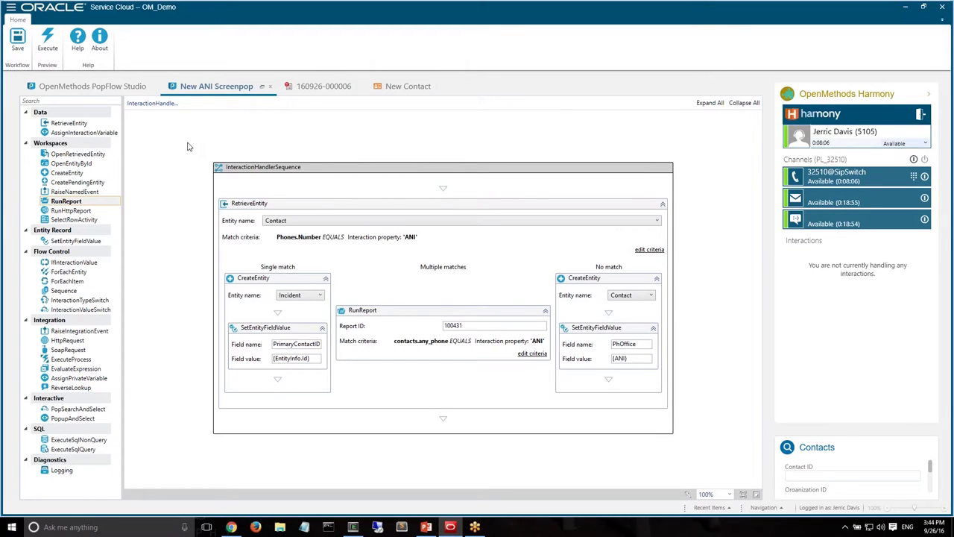
click(93, 87)
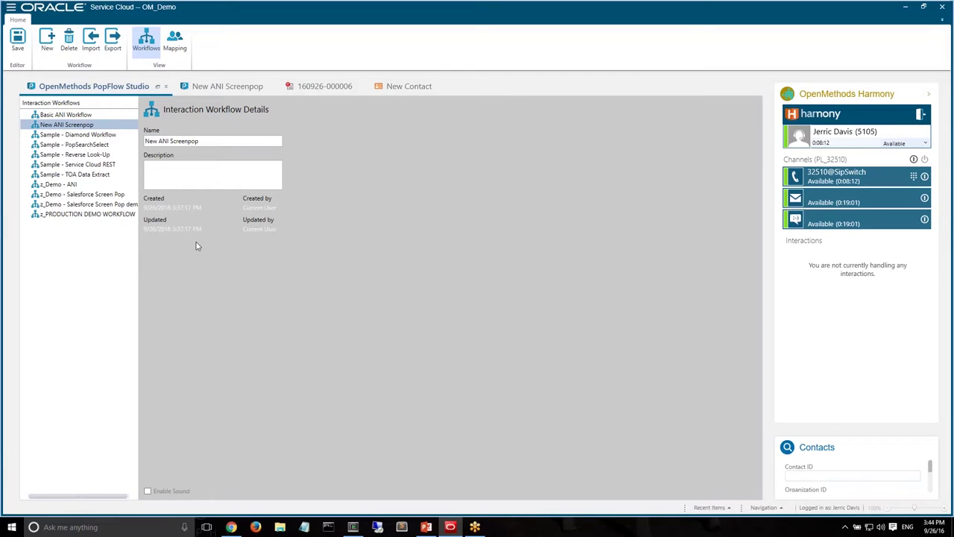
Select Sample - Reverse Look-Up in the PopFlow Studio list to show its details
click(86, 156)
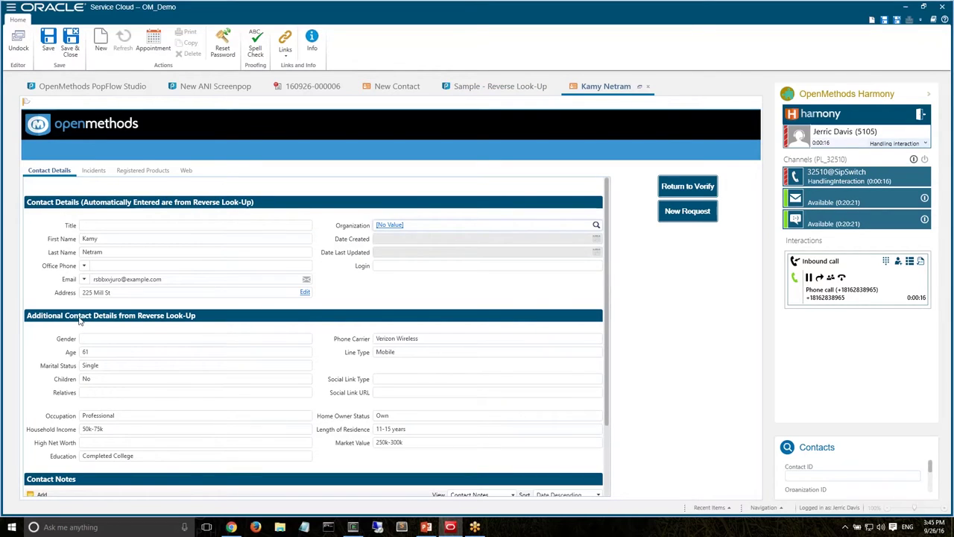
Inspect the auto-filled First Name on the popped contact, then return to the Sample - Reverse Look-Up design
click(117, 239)
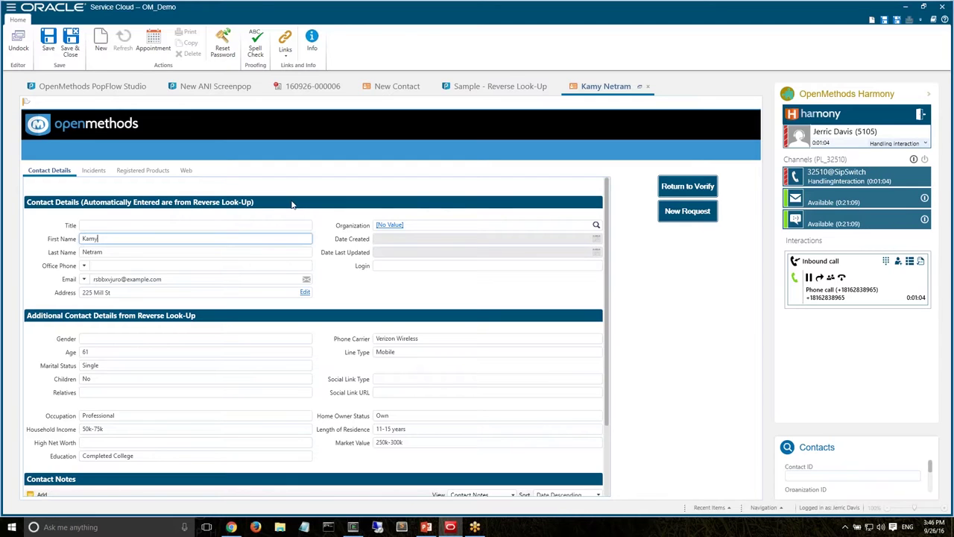
click(484, 87)
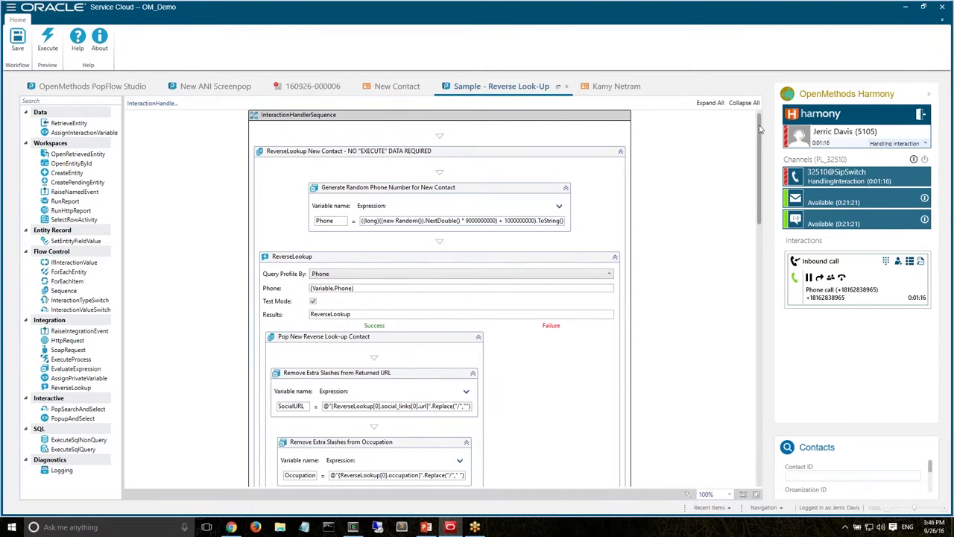
Scroll through the Reverse Look-Up workflow steps, then go back to the PopFlow Studio list
drag(763, 129, 756, 219)
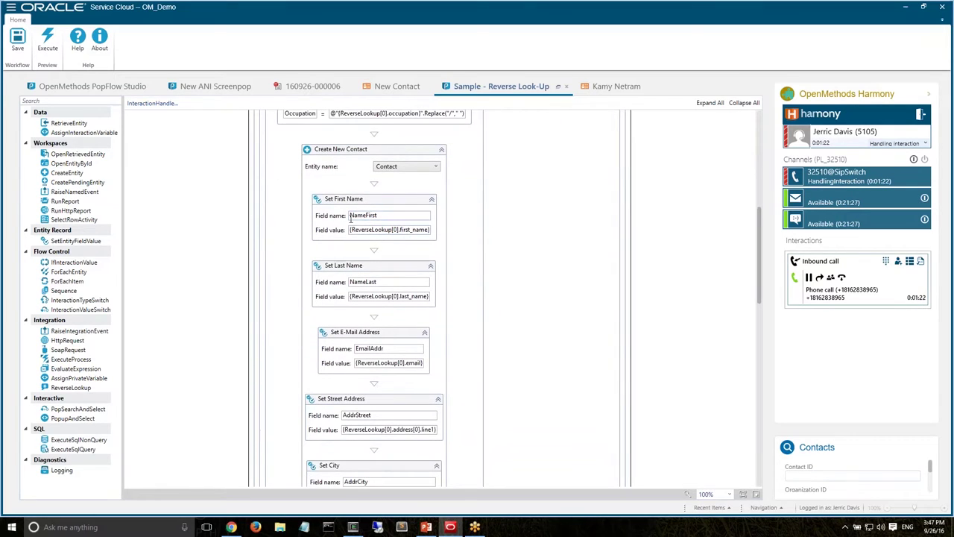
drag(757, 227, 760, 119)
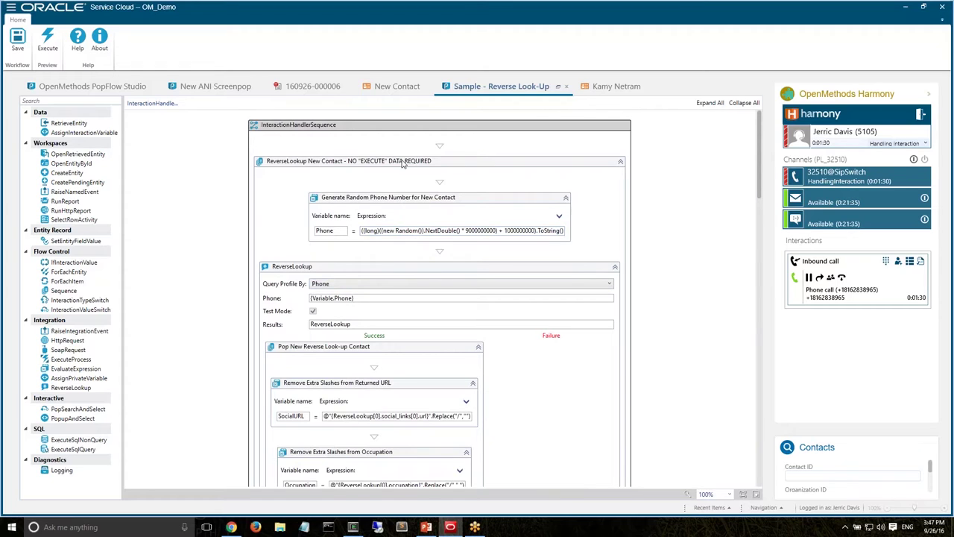
click(94, 86)
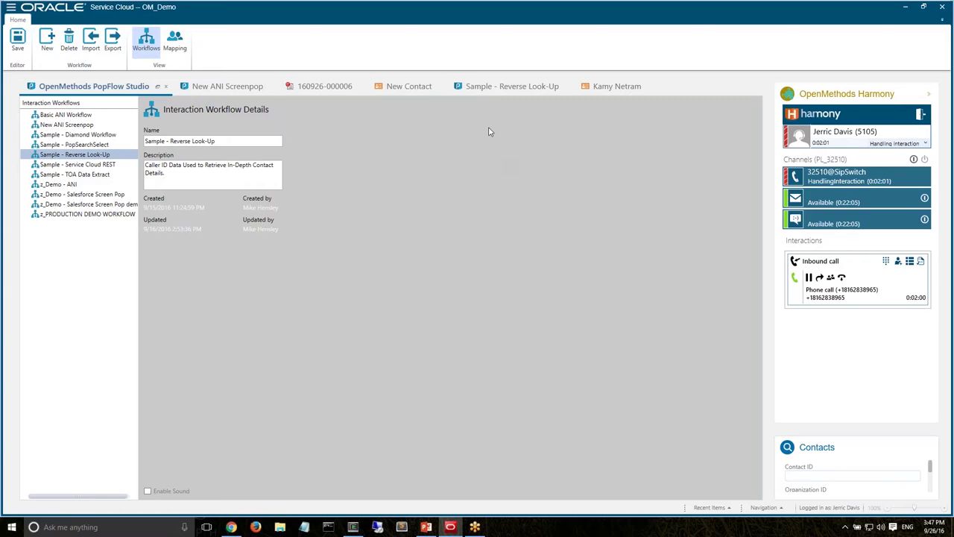
click(470, 87)
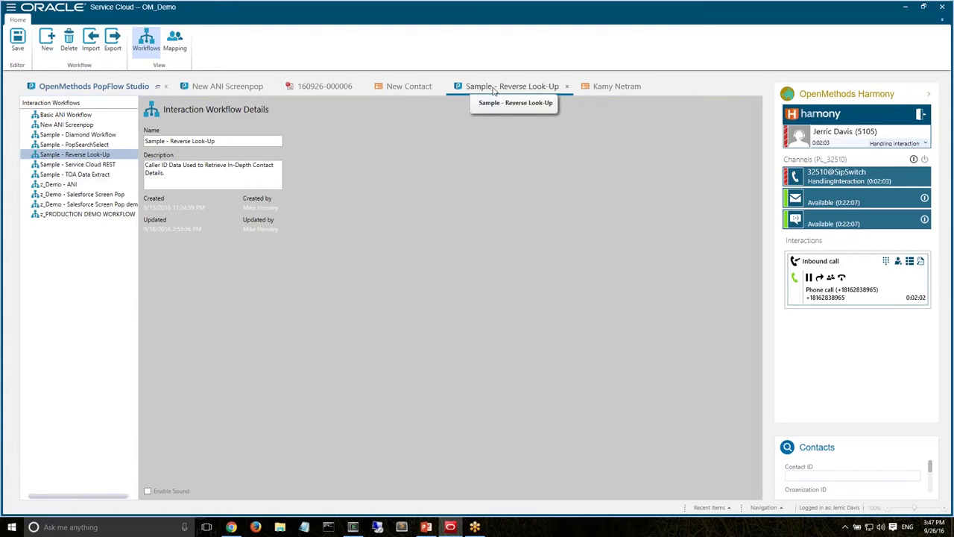
click(443, 93)
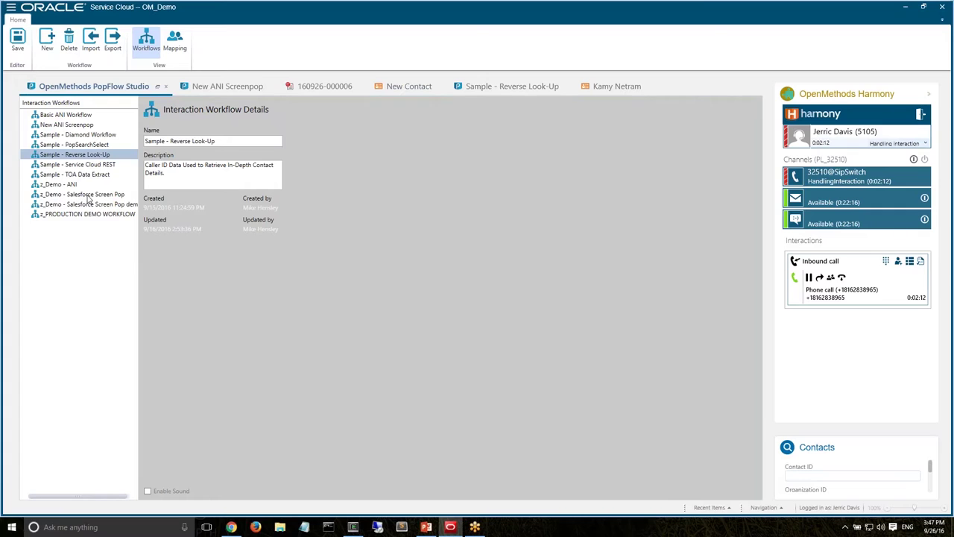
Execute z_Demo - Salesforce Screen Pop with a test caller number and view the Salesforce Contacts page
click(88, 195)
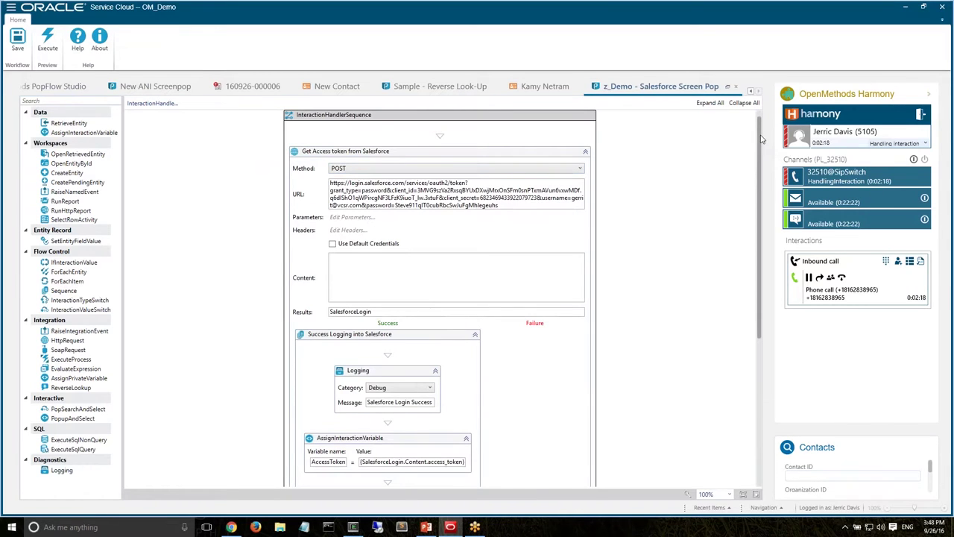
drag(761, 138, 757, 112)
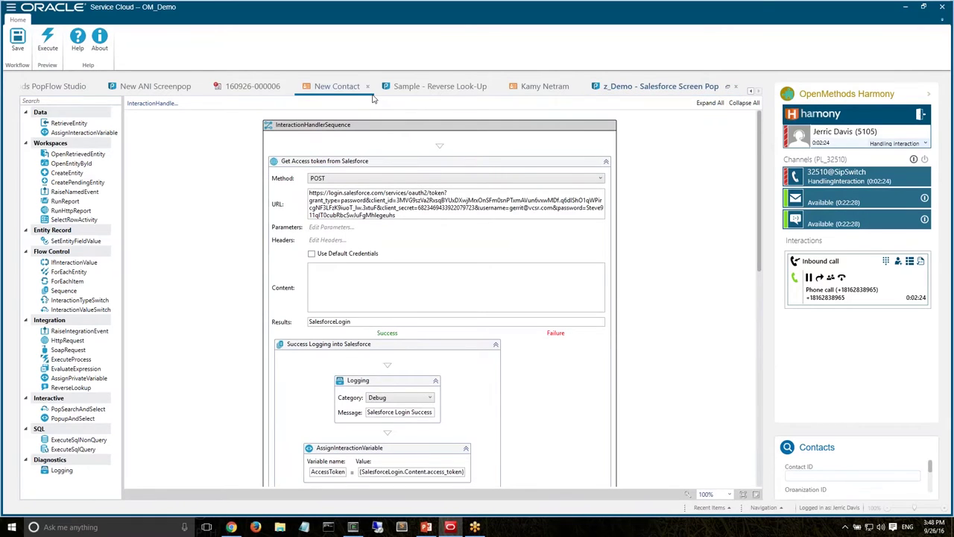
click(47, 39)
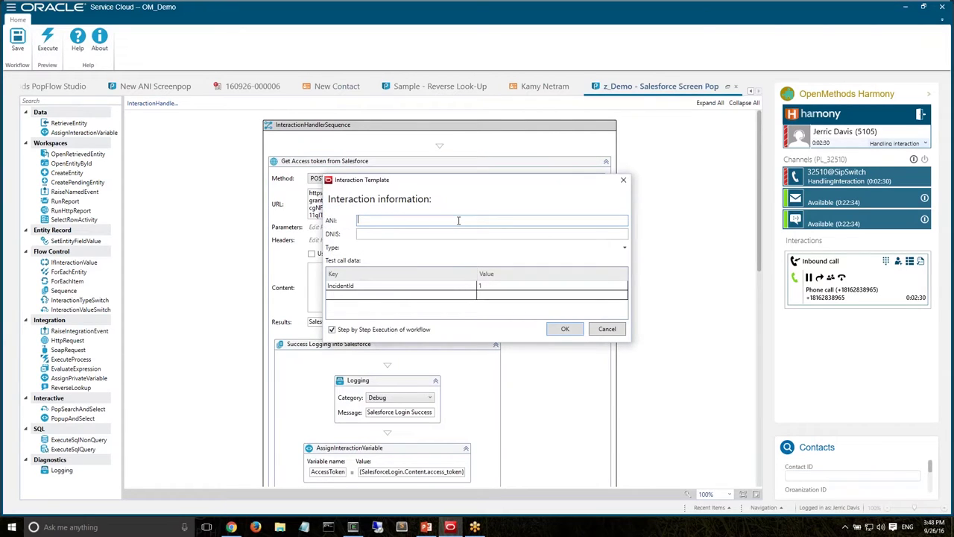
click(561, 331)
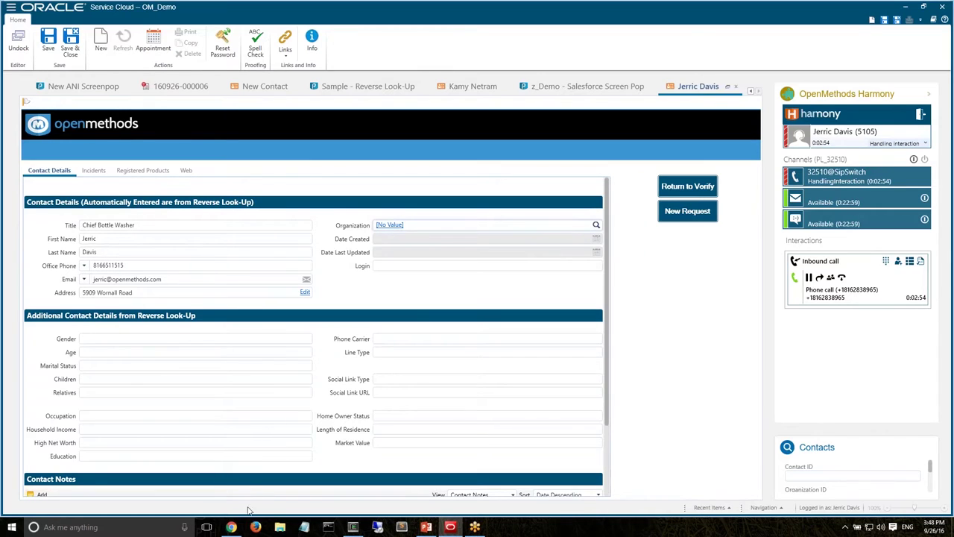
click(232, 527)
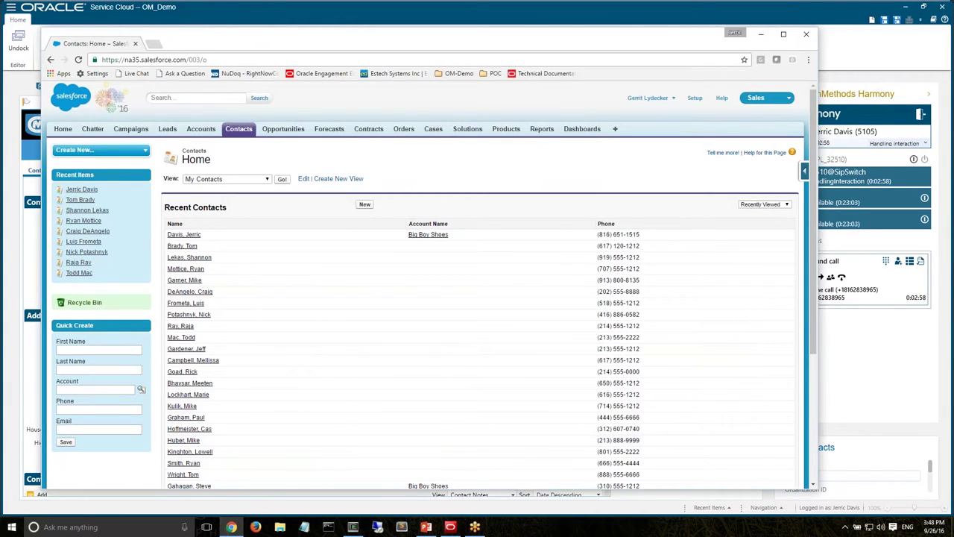
Change the first recent contact's Salesforce title to Chief Bottle Dryer, save, and return to Service Cloud
click(176, 235)
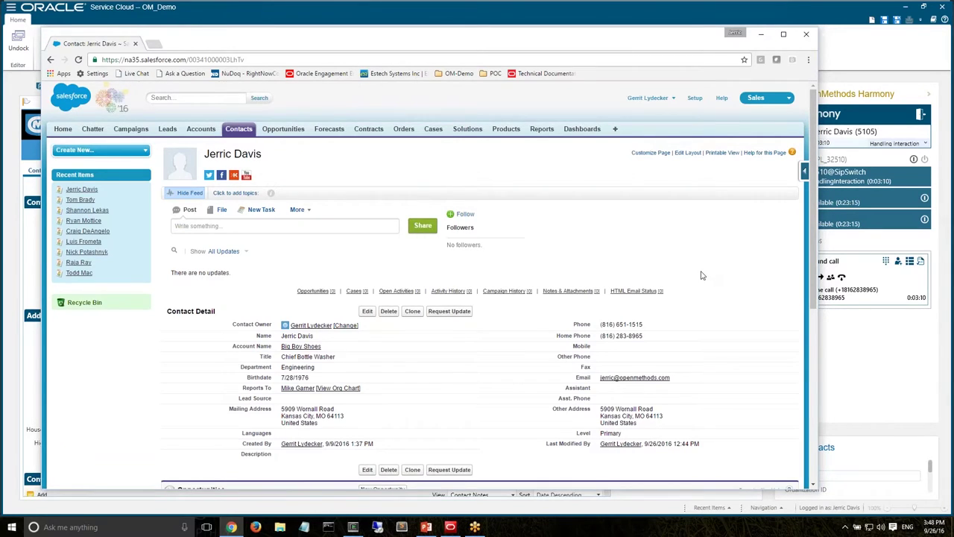
double_click(328, 356)
double_click(330, 358)
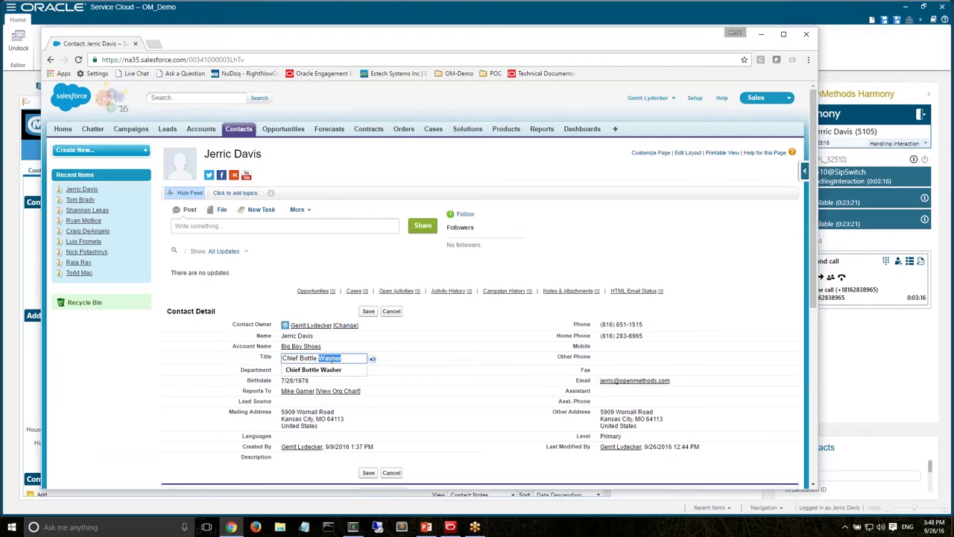
text(Dryer)
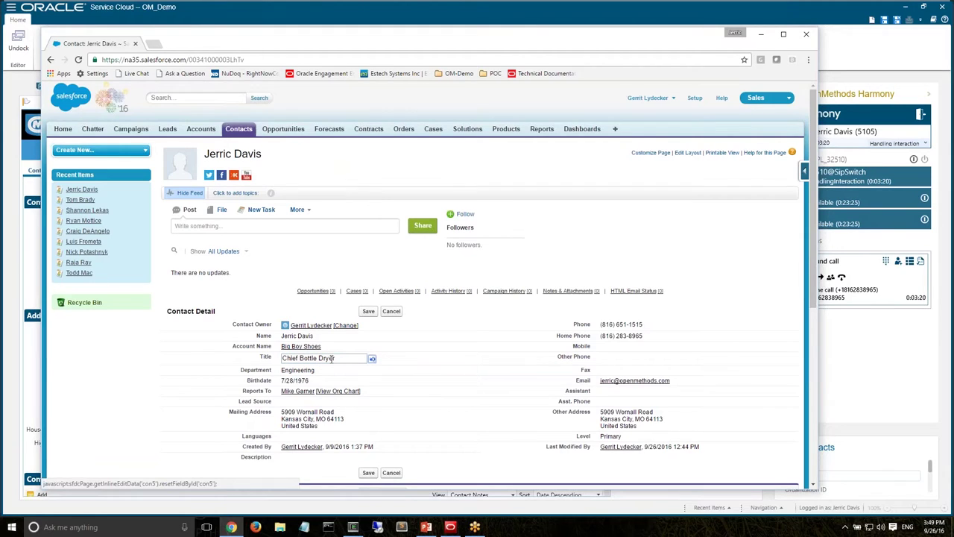
click(368, 311)
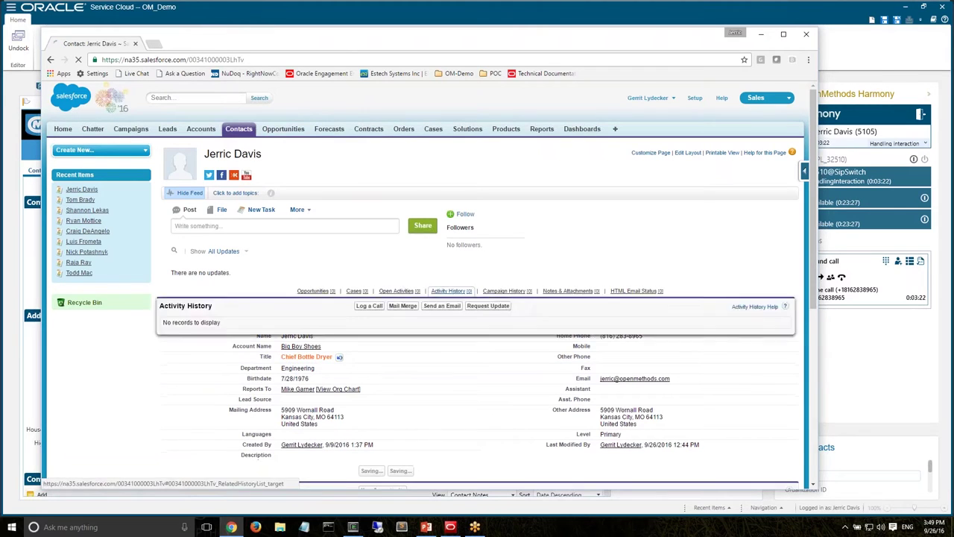
click(33, 257)
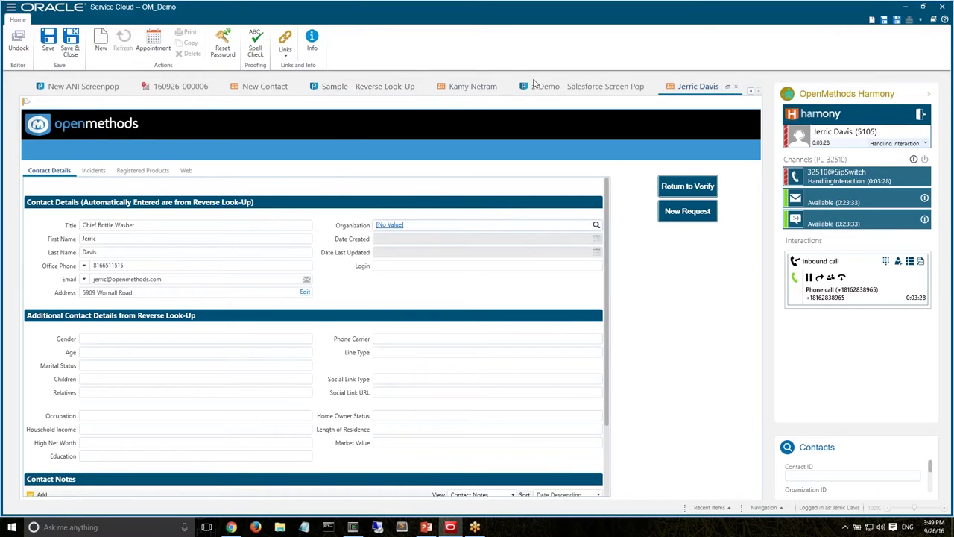
Rerun the z_Demo - Salesforce Screen Pop test with Step by Step Execution turned off
click(560, 87)
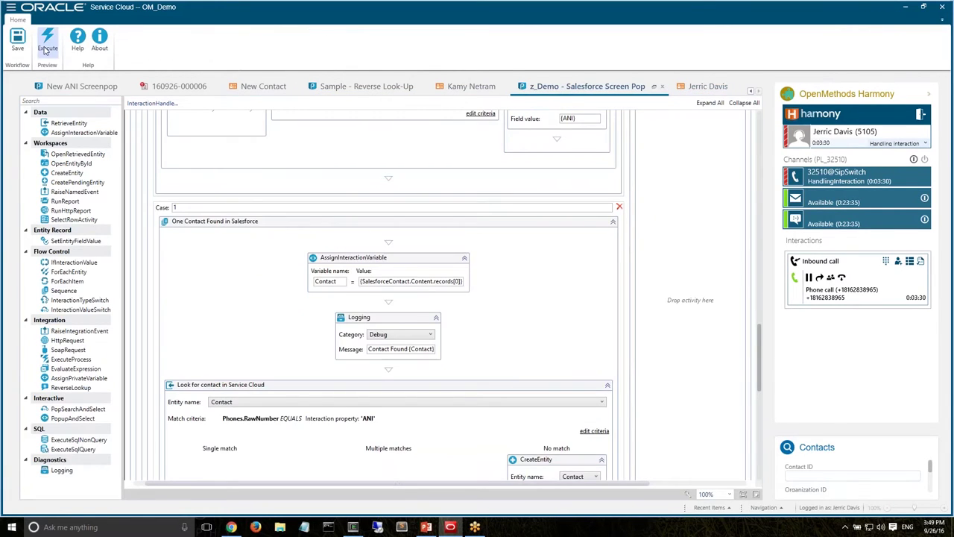
click(47, 41)
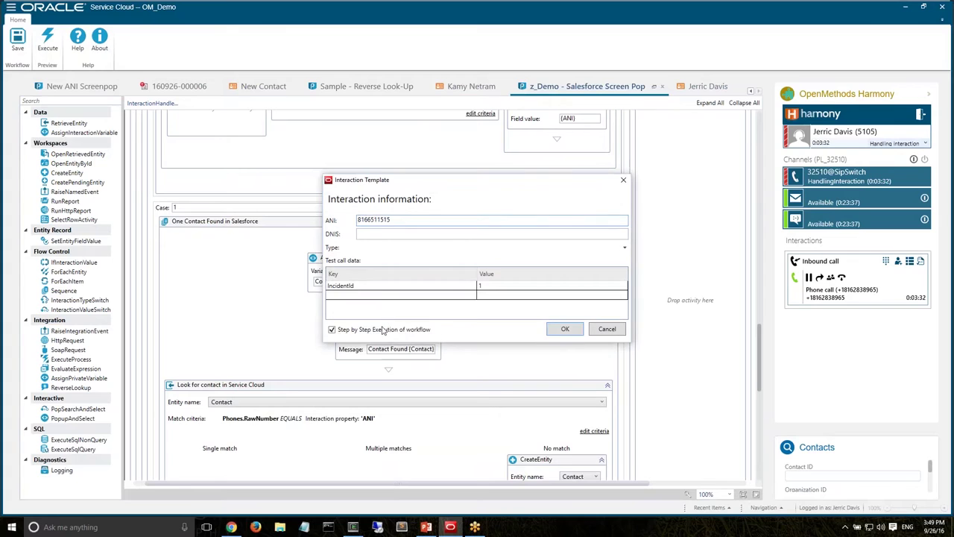
click(386, 329)
click(574, 335)
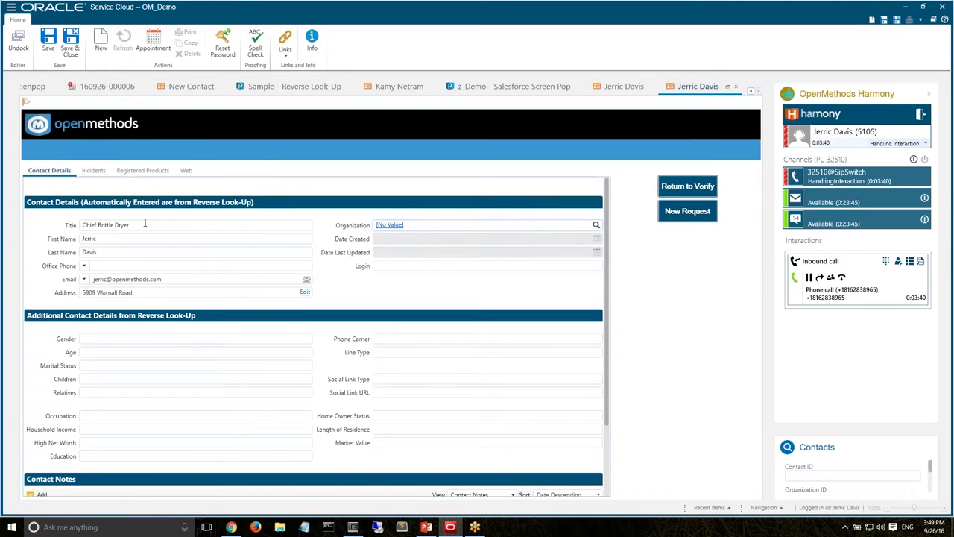
click(140, 225)
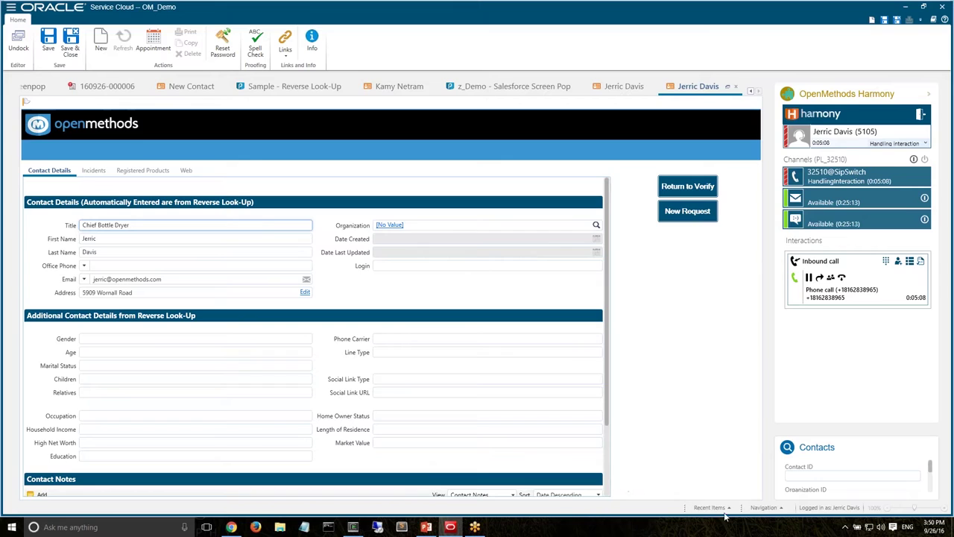
click(768, 509)
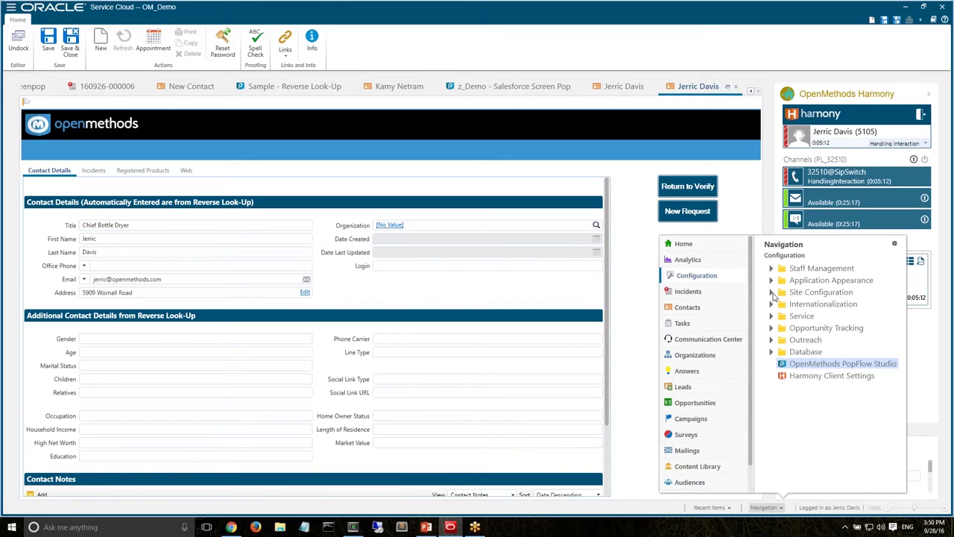
click(773, 293)
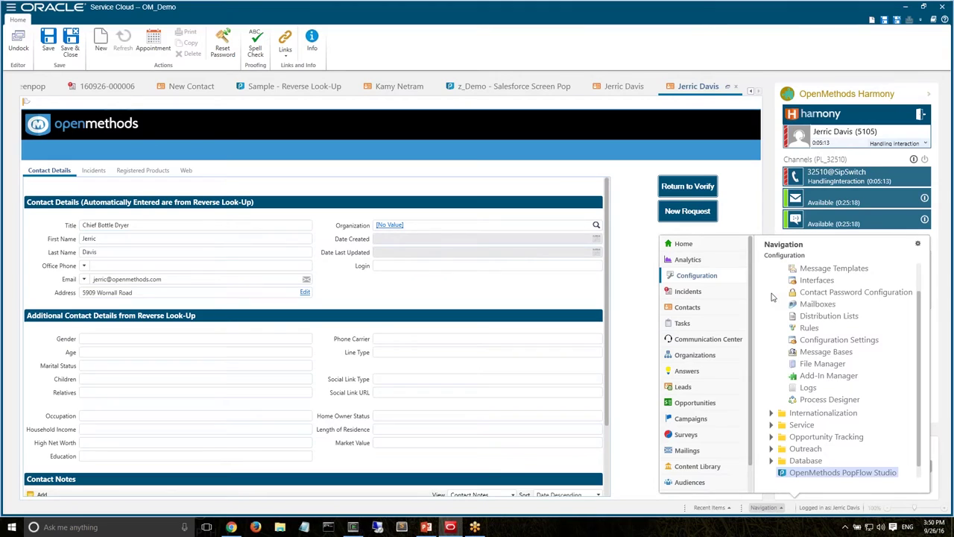
click(837, 376)
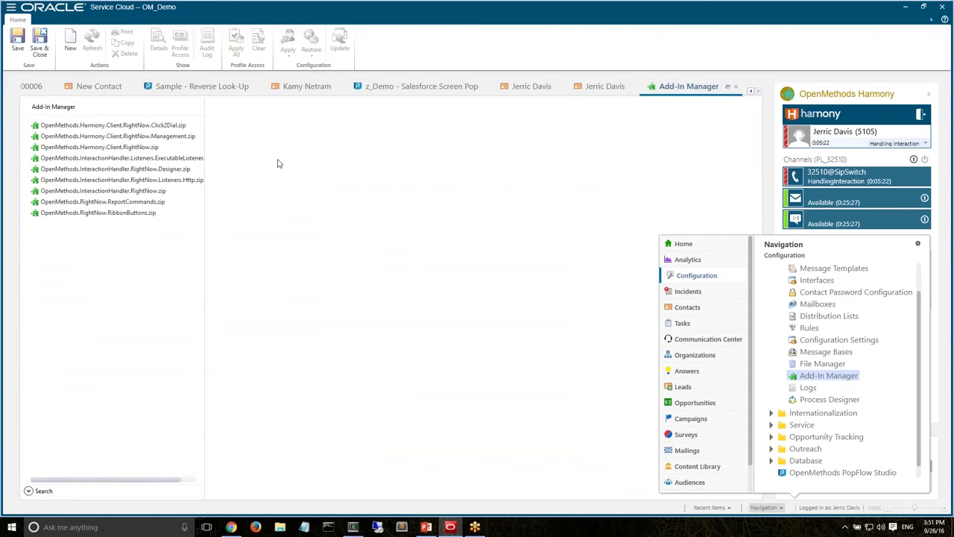
click(143, 150)
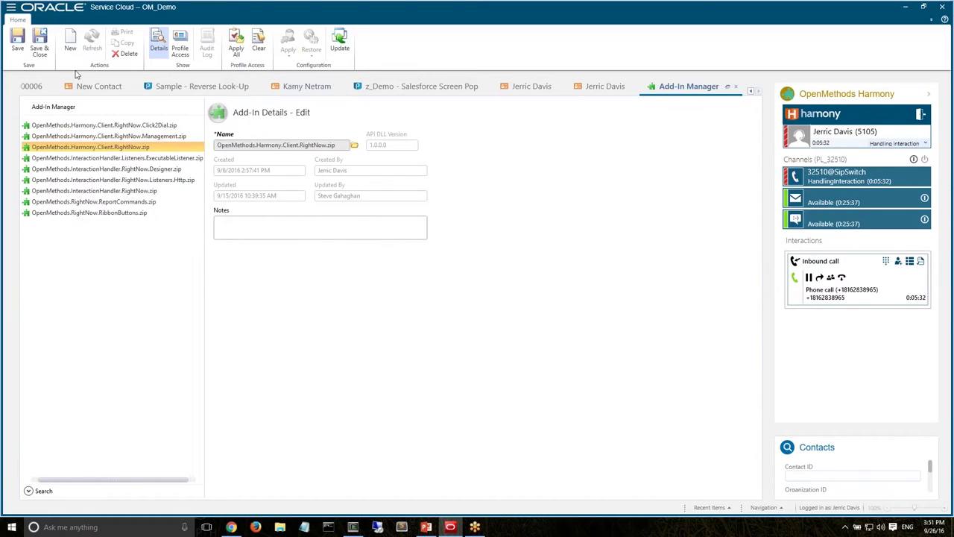
click(736, 87)
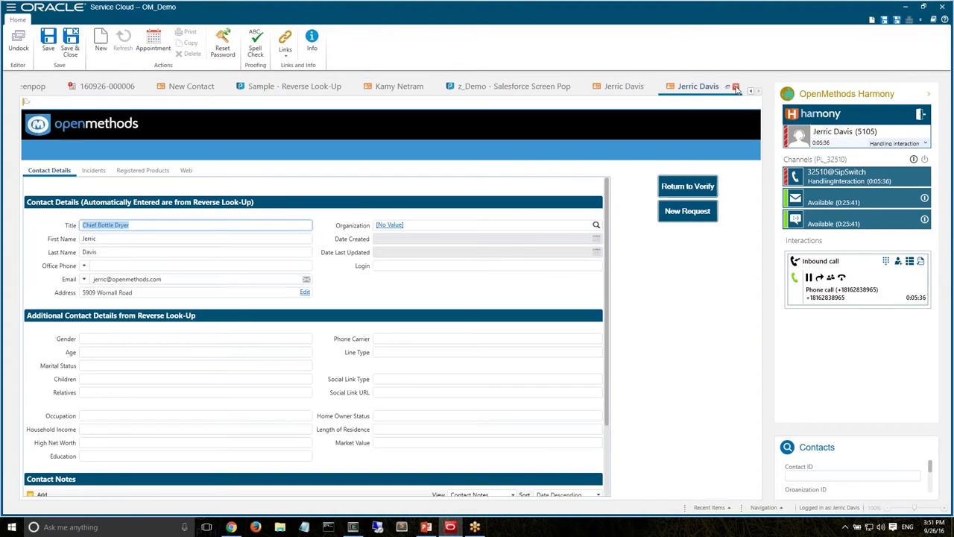